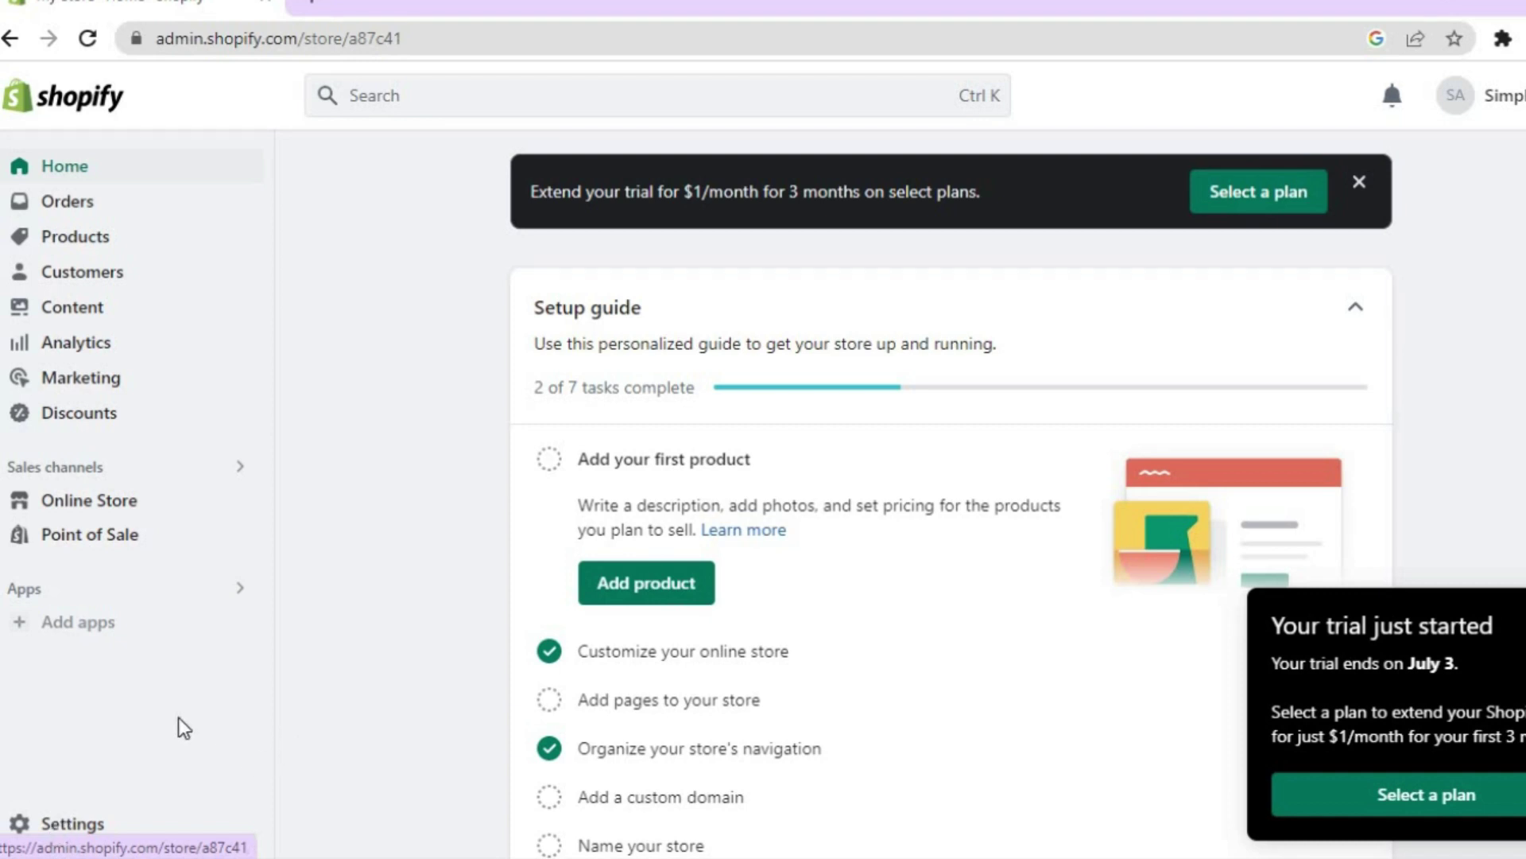
Open the full Shopify App Store in a new tab from the Add apps dialog
left_click(94, 624)
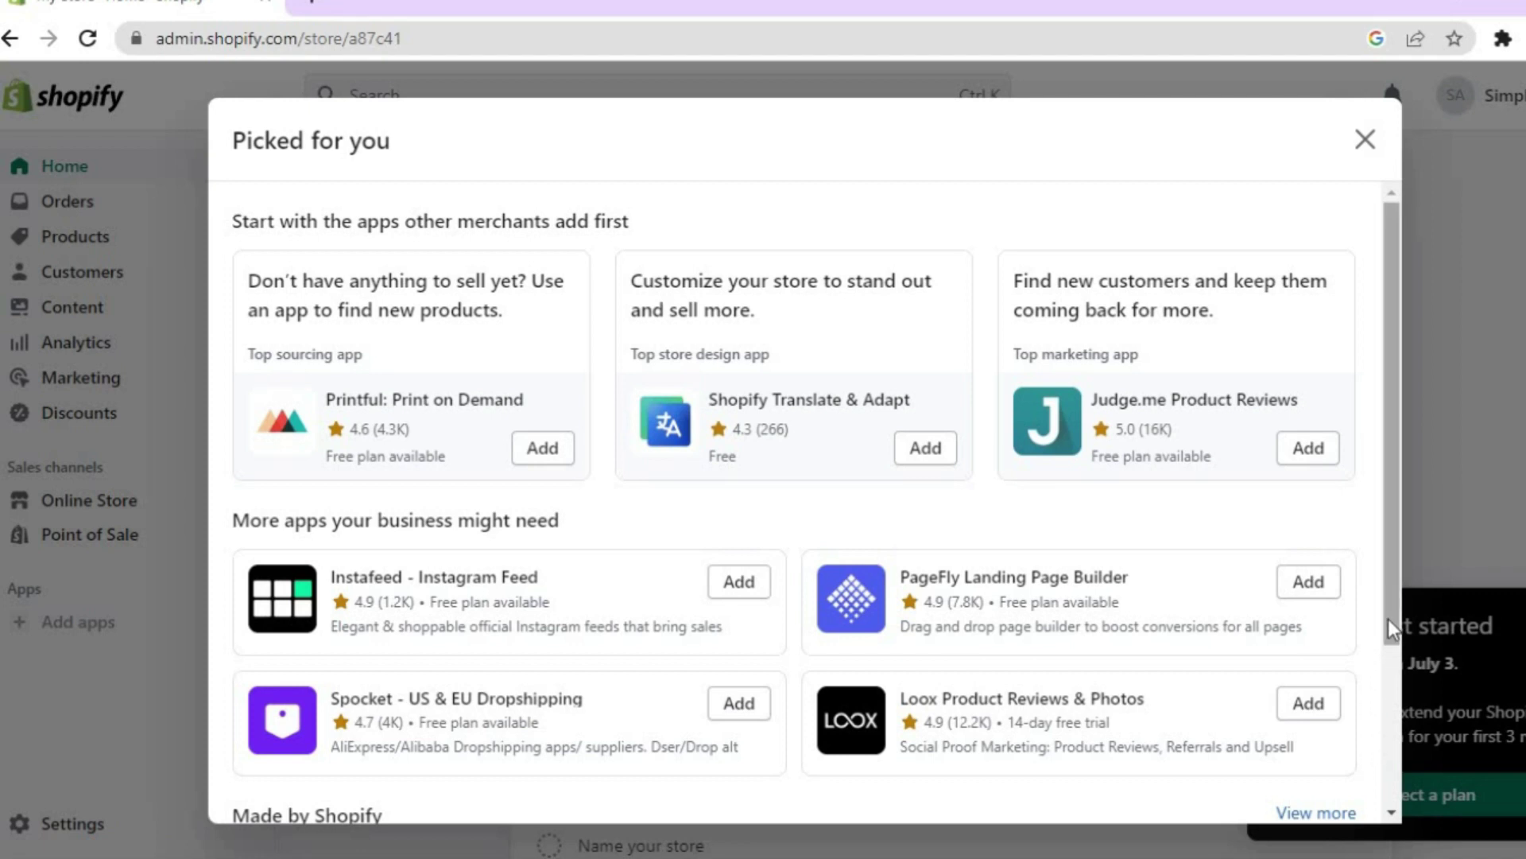
scroll(1390, 631, "down", 3)
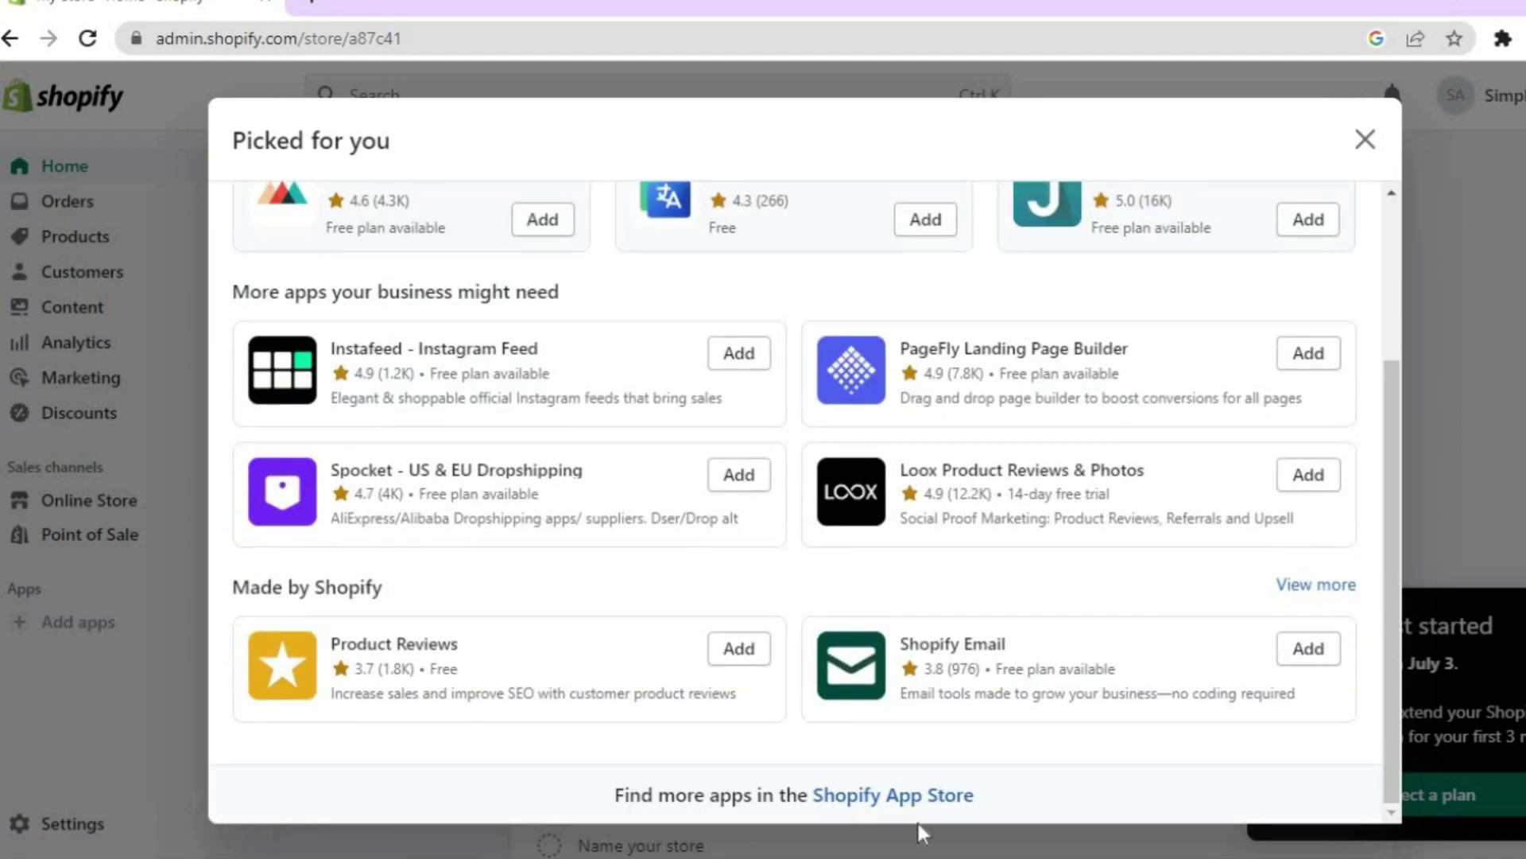
left_click(888, 794)
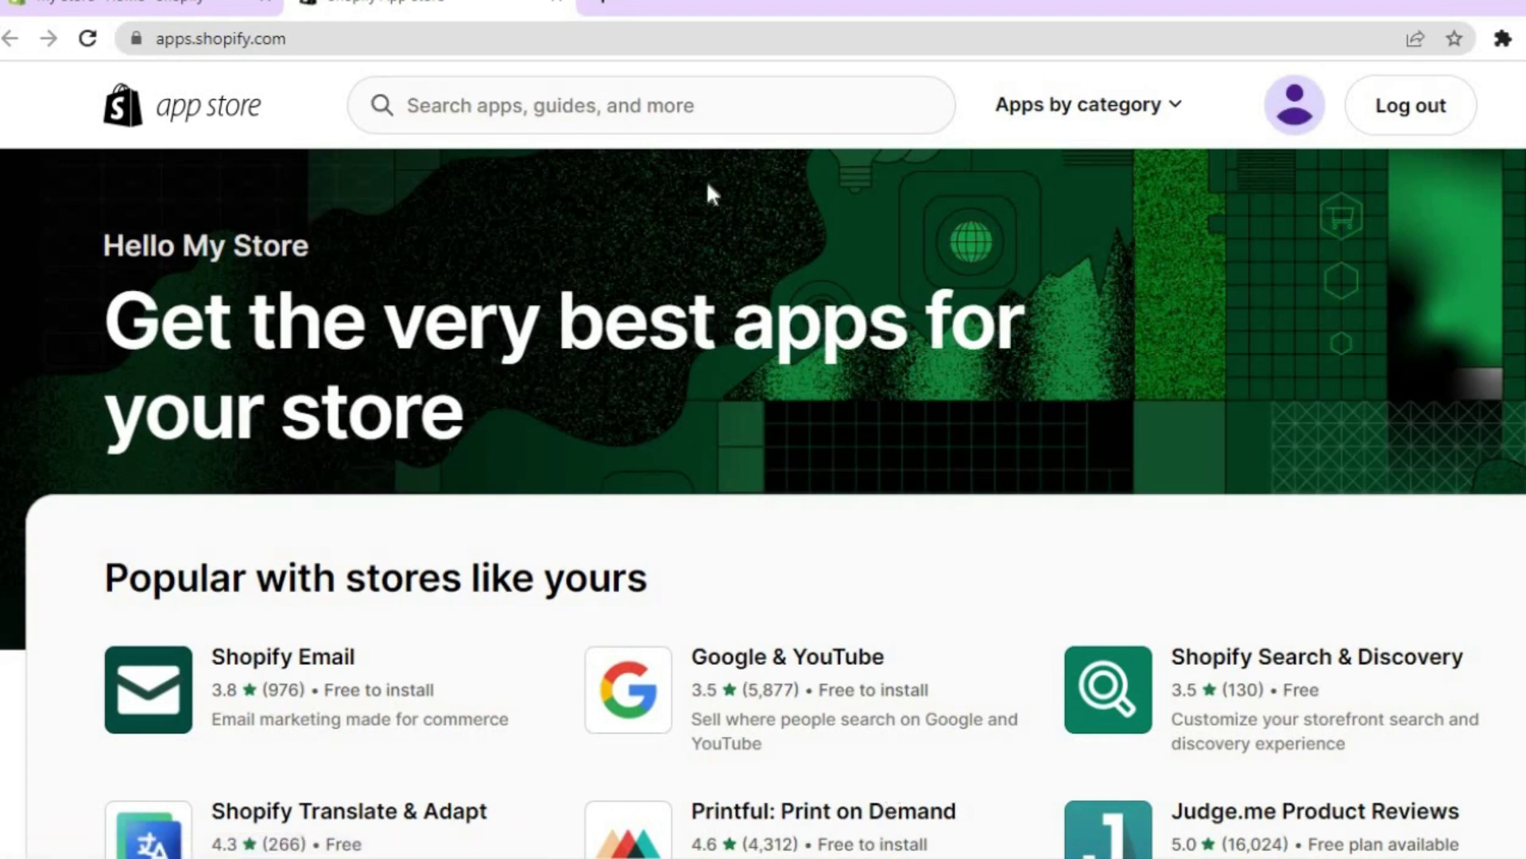
Search the App Store for 'pop up discount' and open the EcomSend Pop Ups, Email Popups listing
left_click(605, 114)
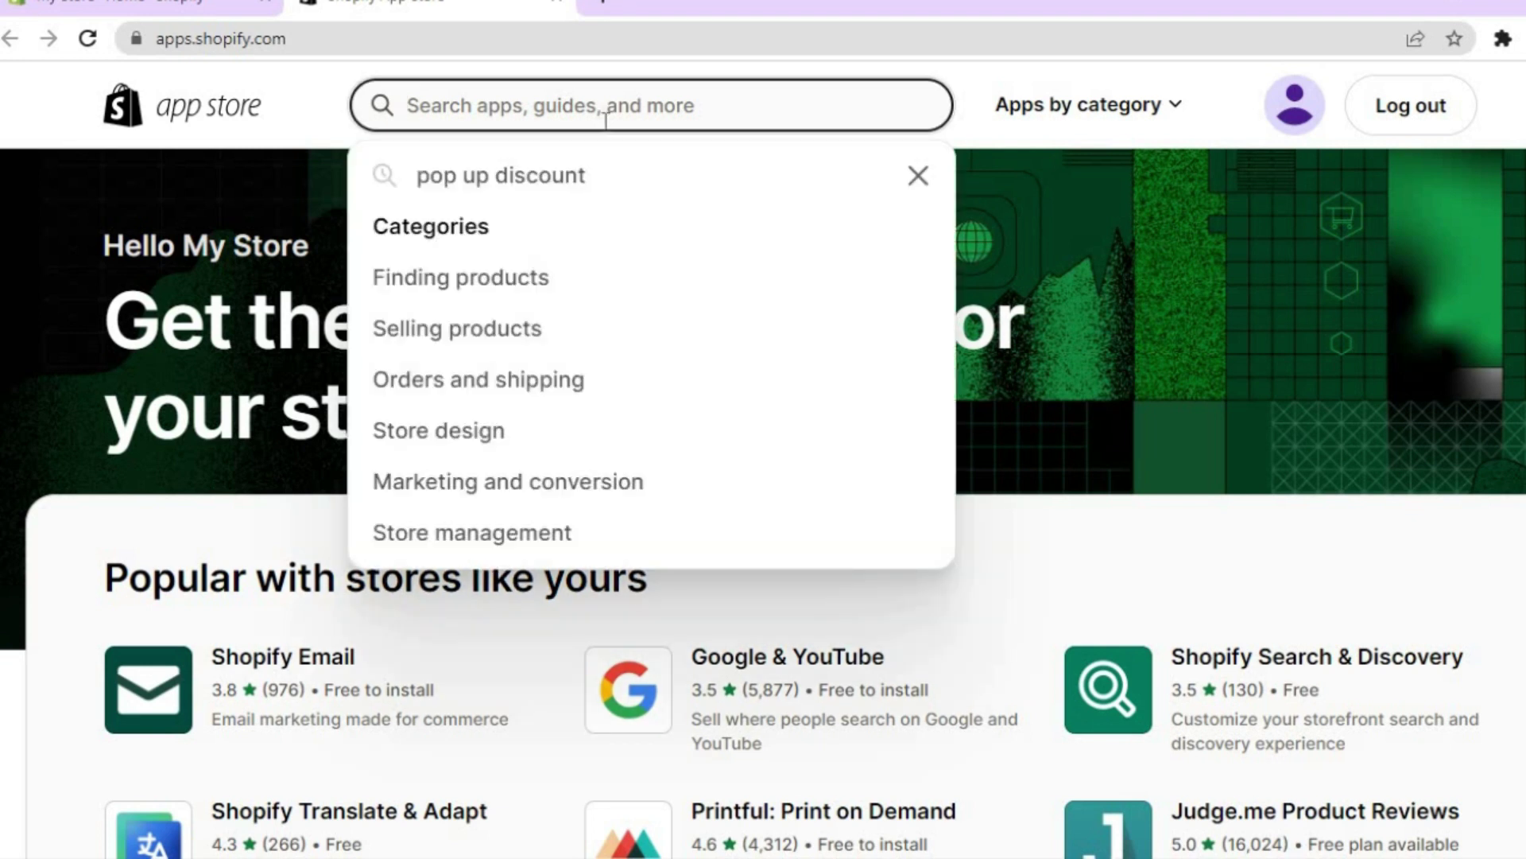
left_click(578, 176)
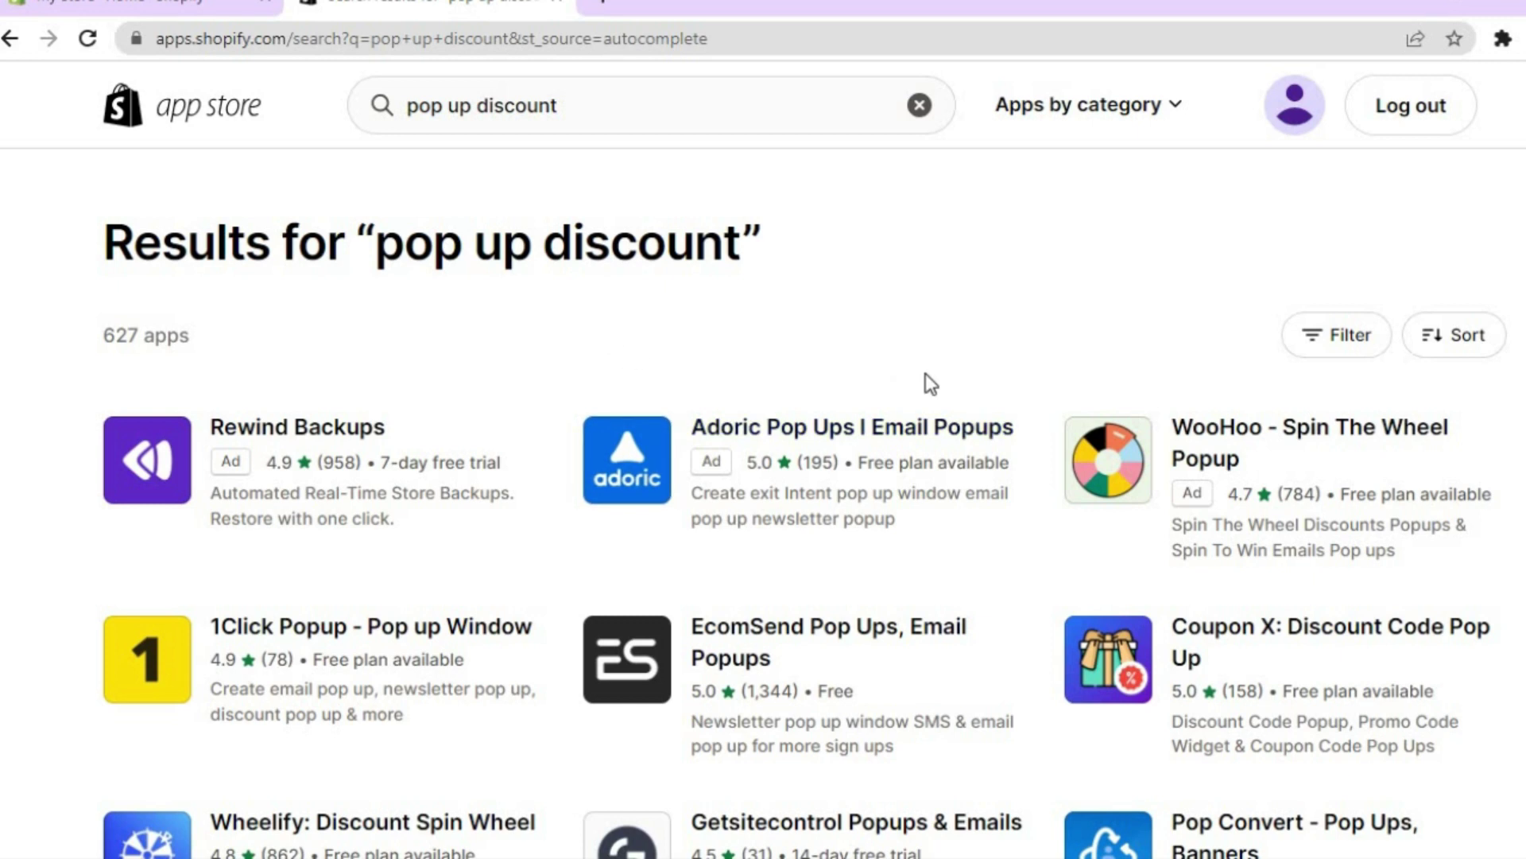
left_click(774, 625)
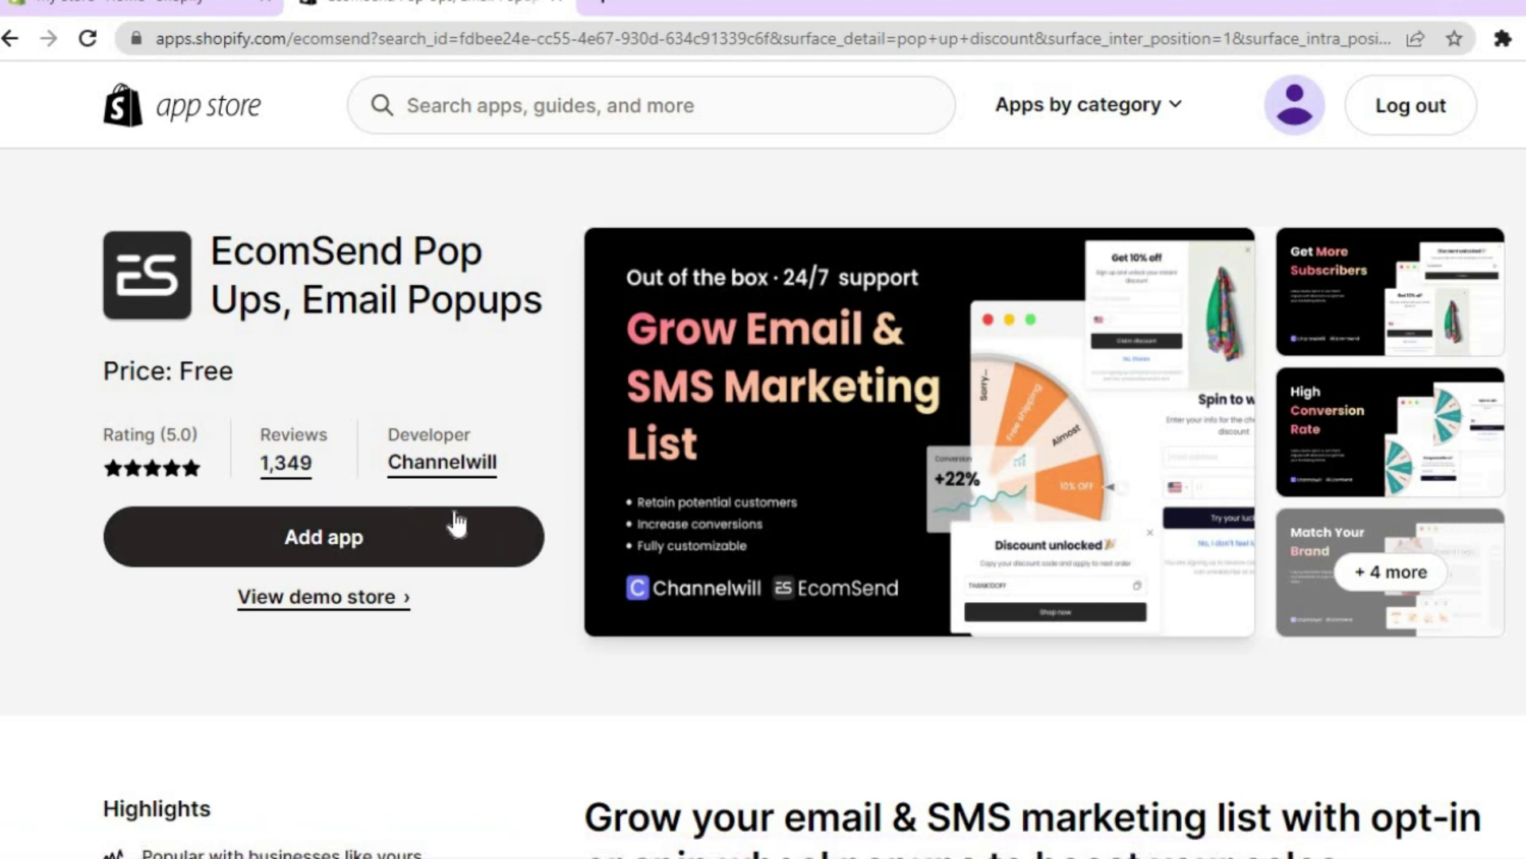
Add the EcomSend Popups app and approve its installation on the store
left_click(415, 545)
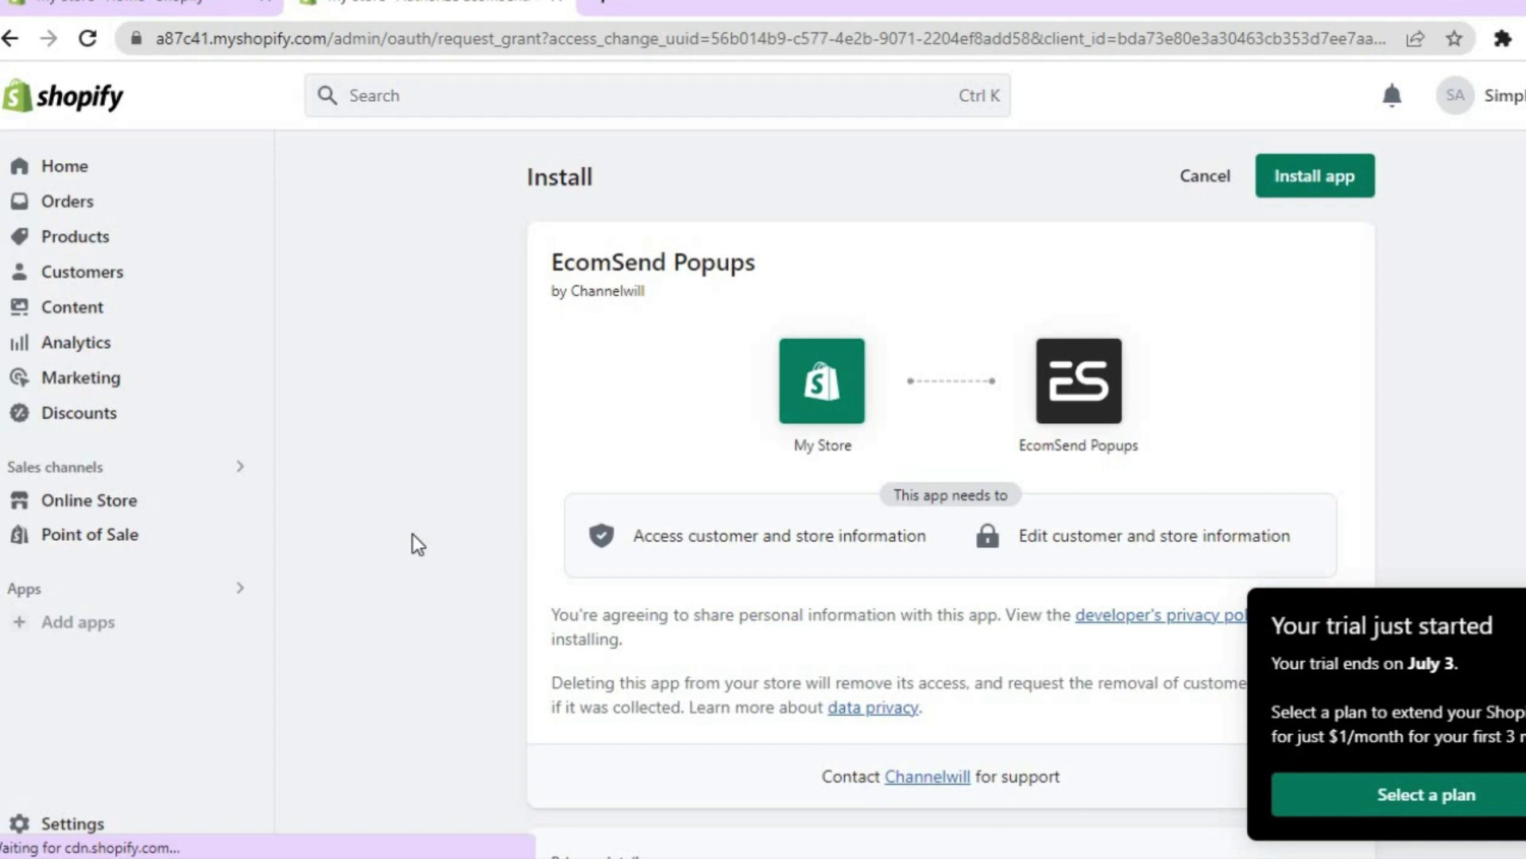
left_click(1271, 190)
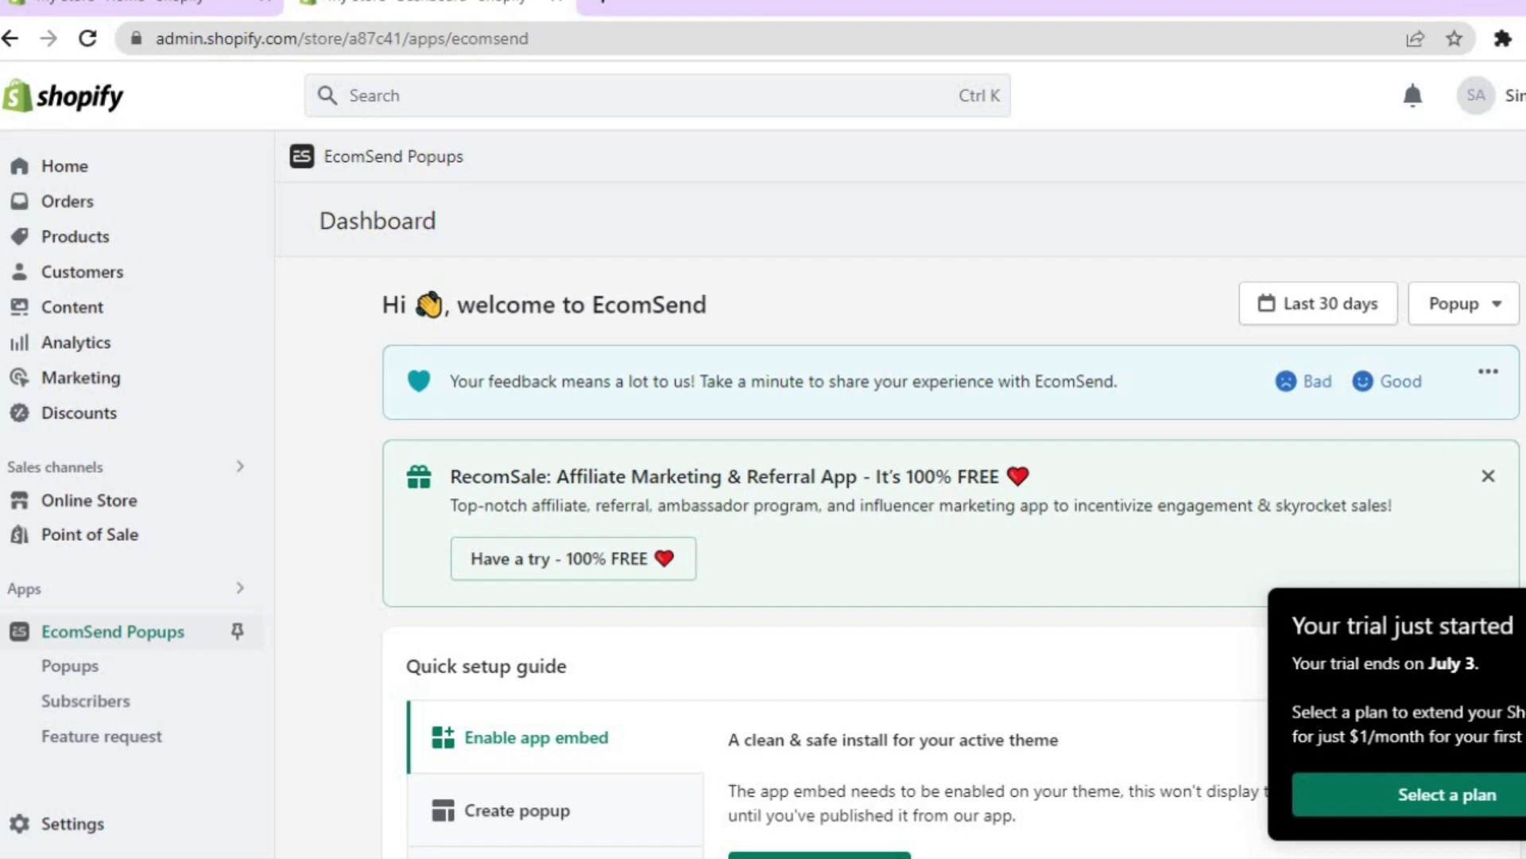
Switch on the EcomSend Popup app embed in the Dawn theme from the Quick setup guide
scroll(951, 556, "down", 3)
scroll(952, 557, "down", 1)
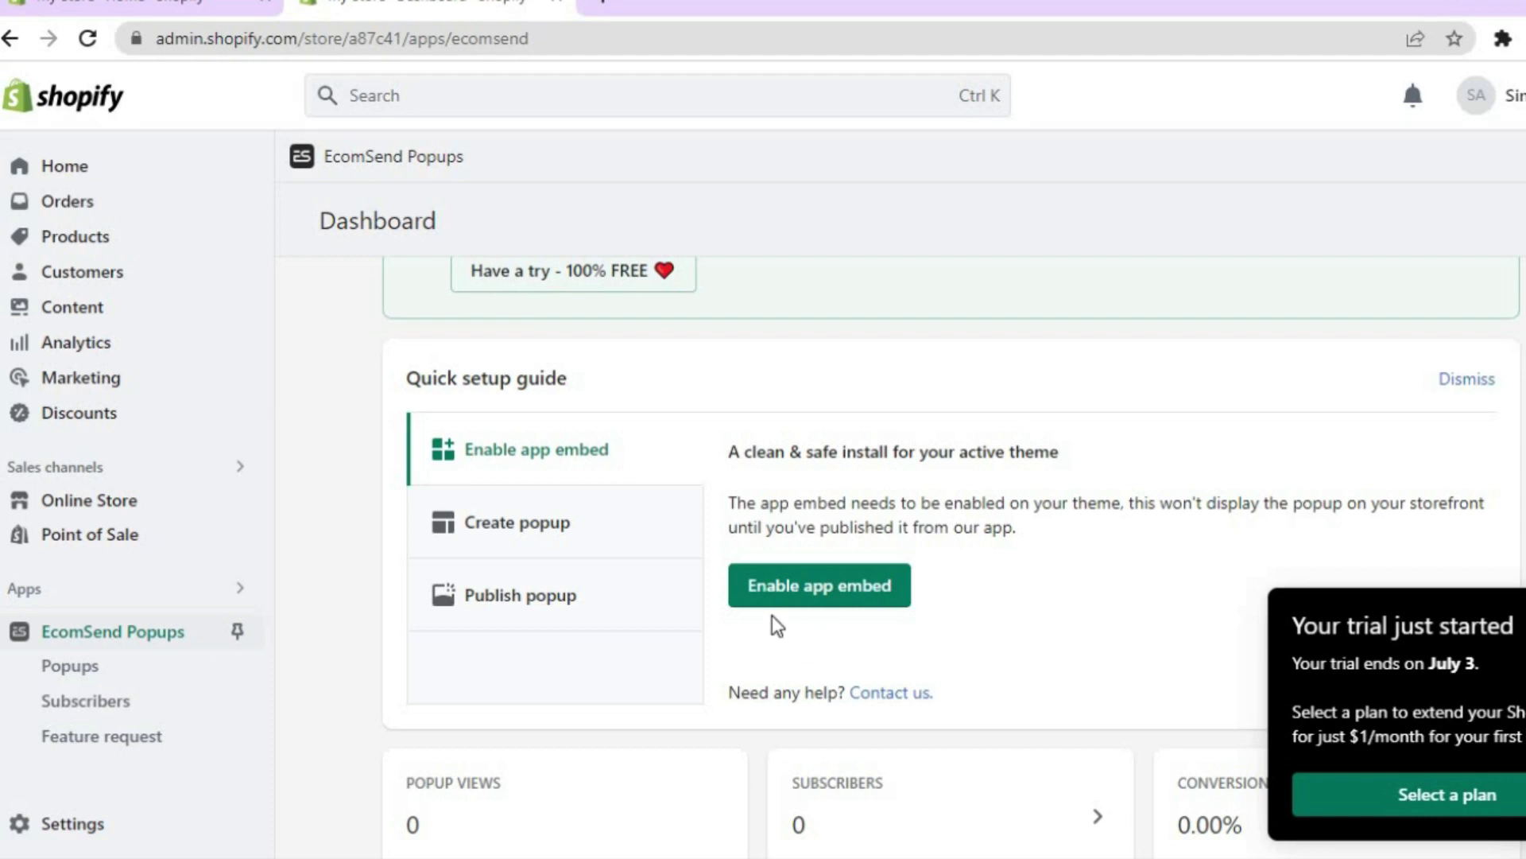
left_click(812, 592)
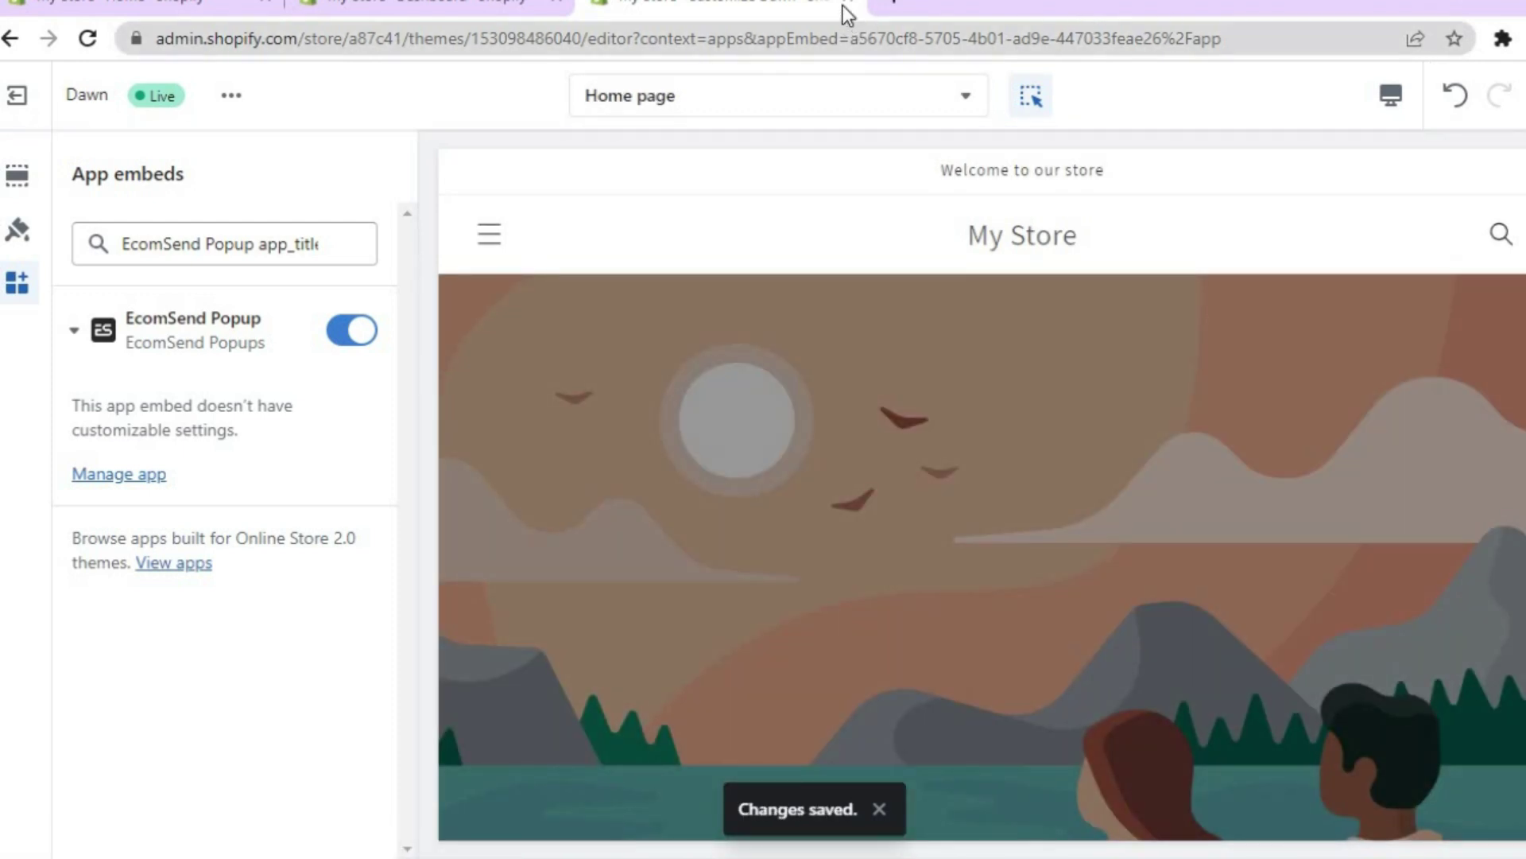
Create a new unpublished 'Spin wheel popup' from the Spin to win template
left_click(844, 3)
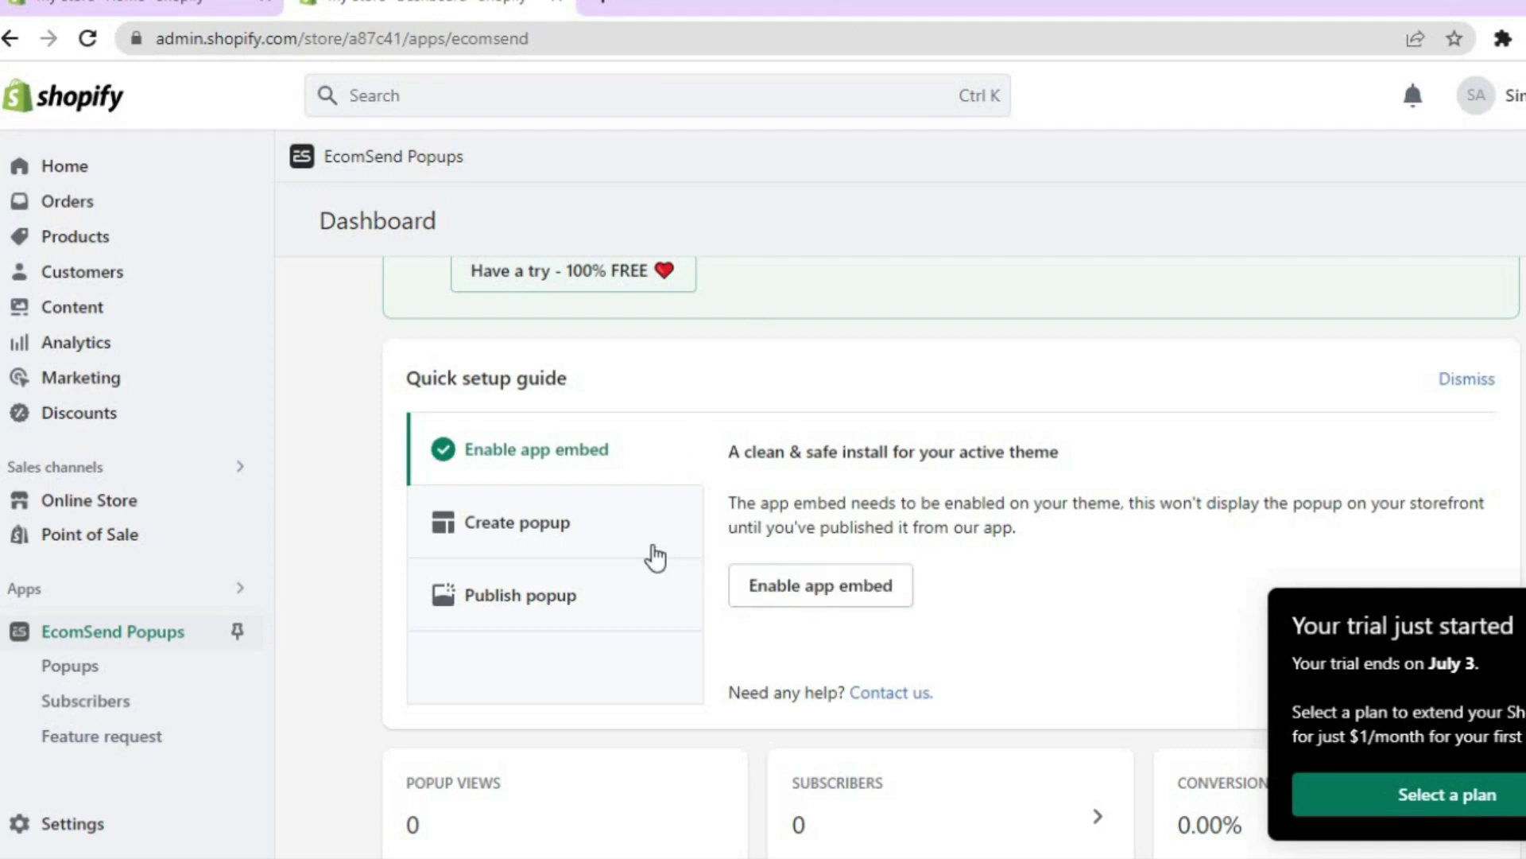
left_click(549, 535)
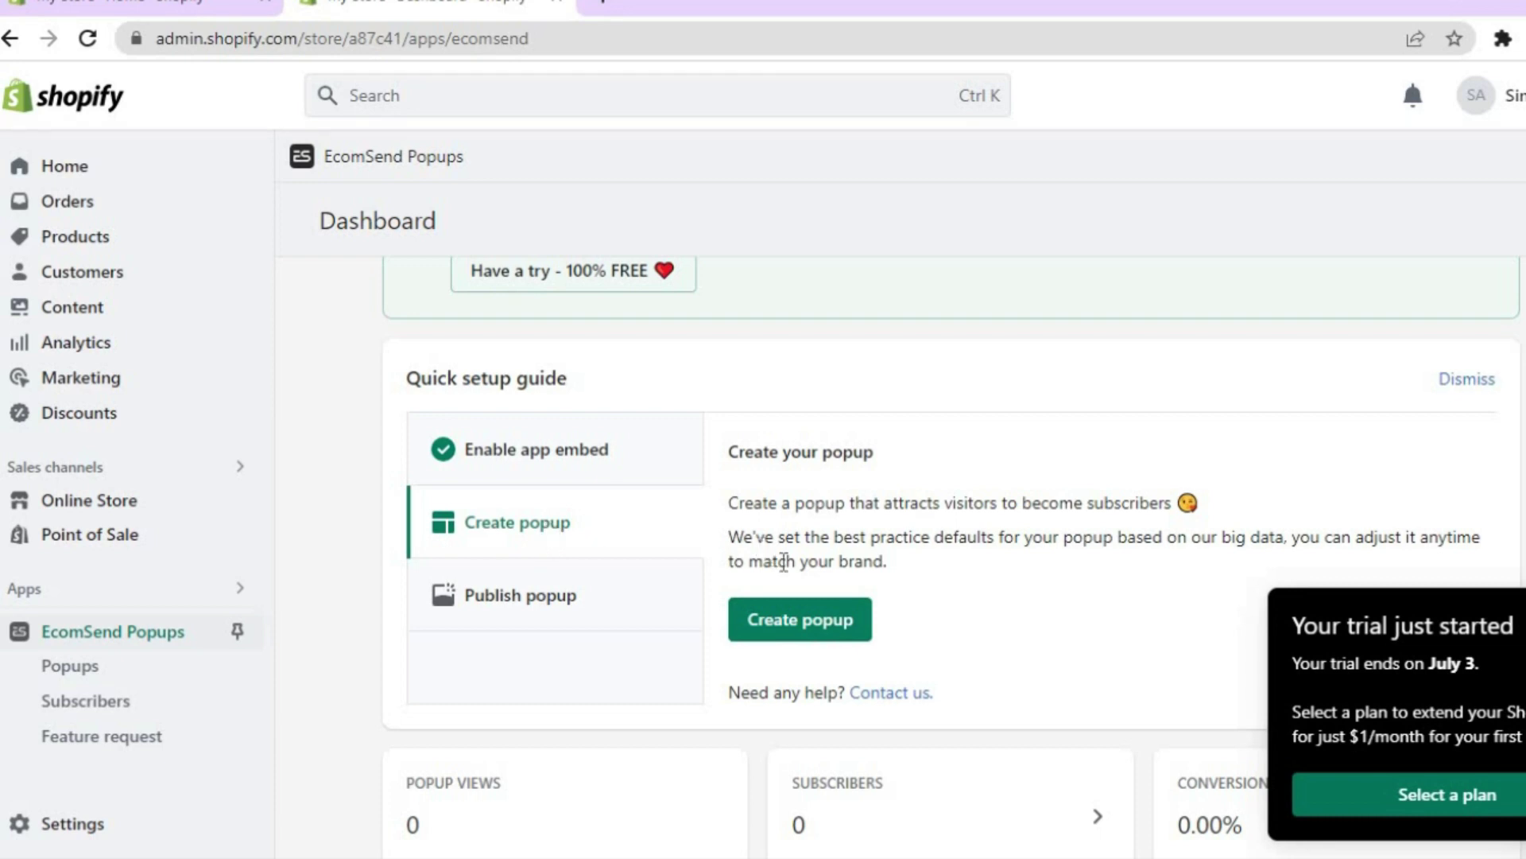
left_click(787, 618)
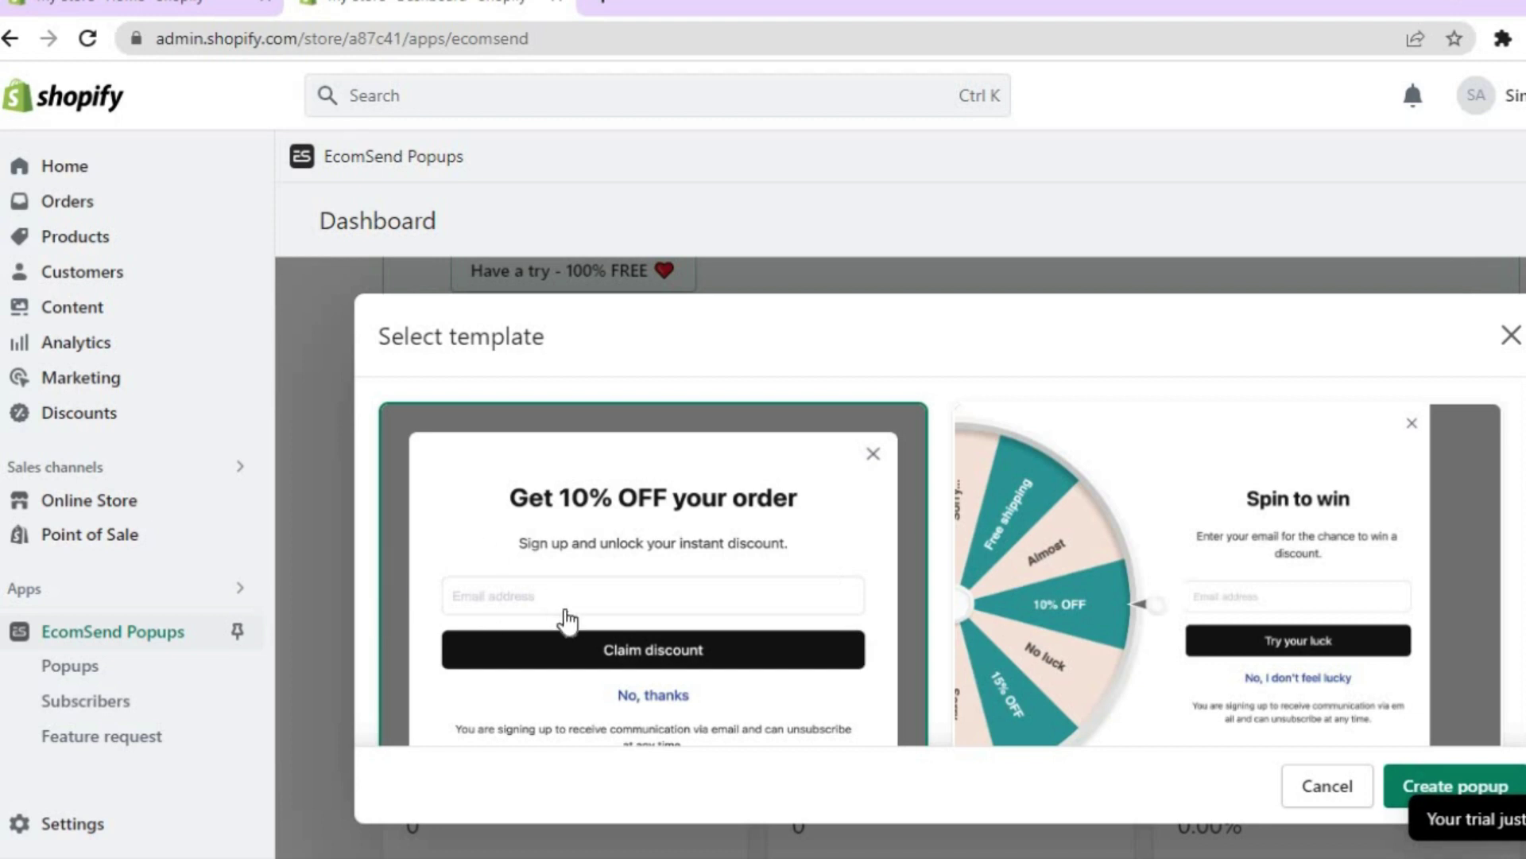
left_click(1075, 548)
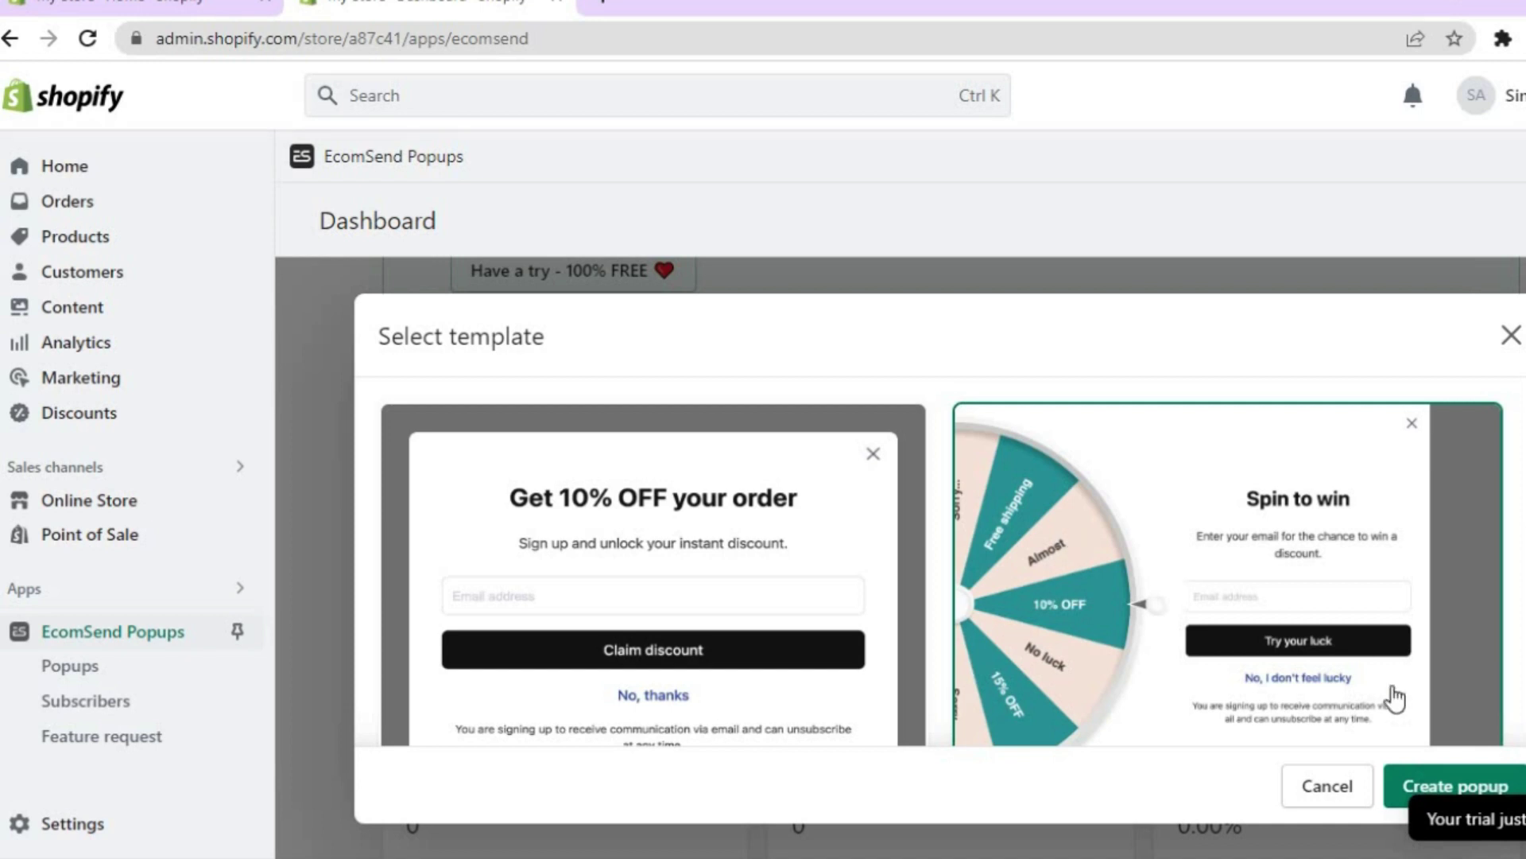
left_click(1414, 789)
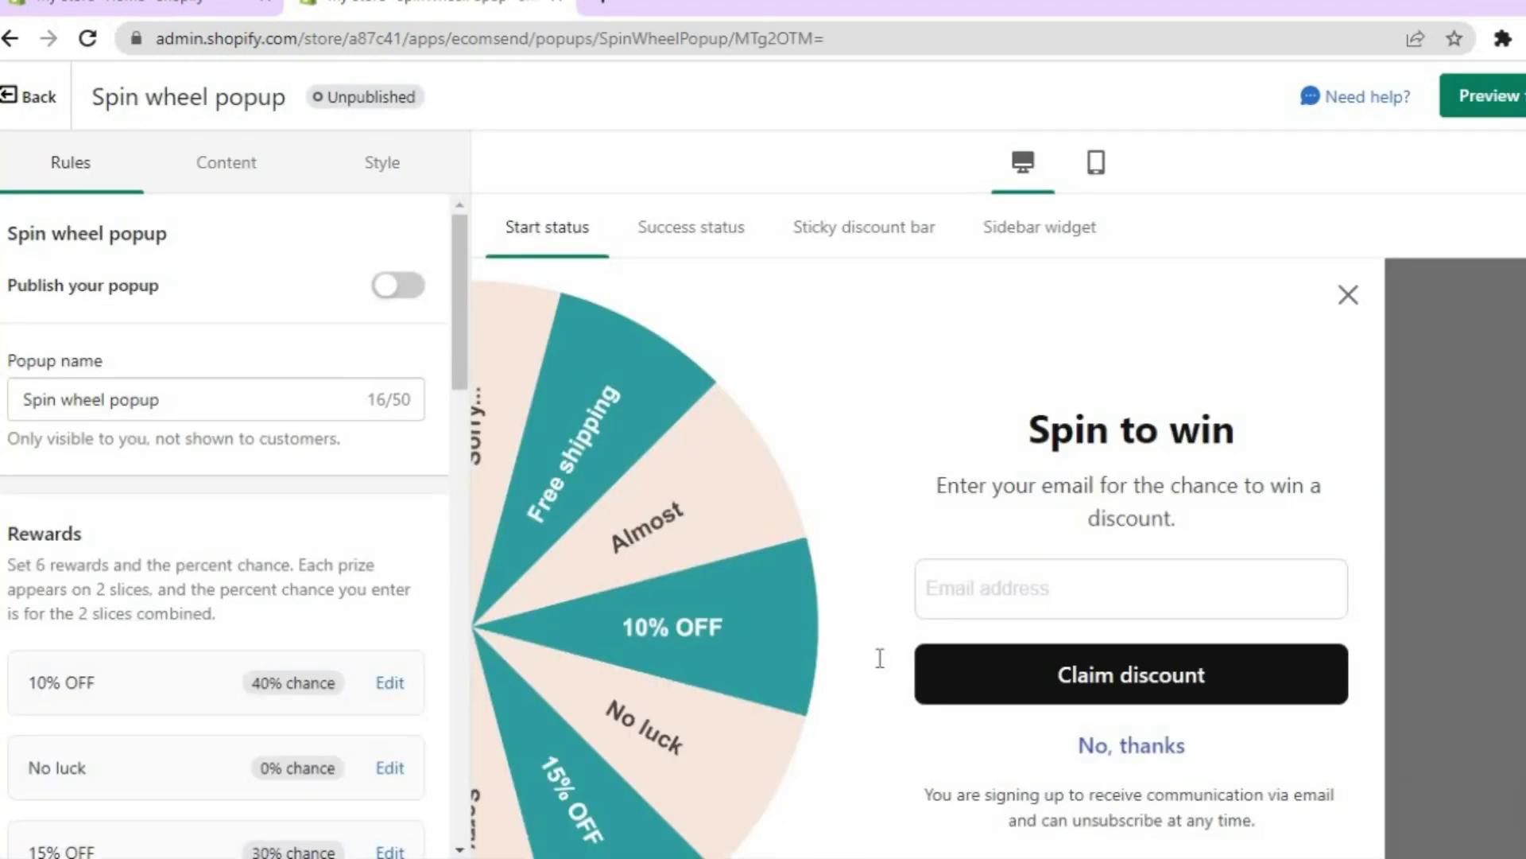
left_click(174, 401)
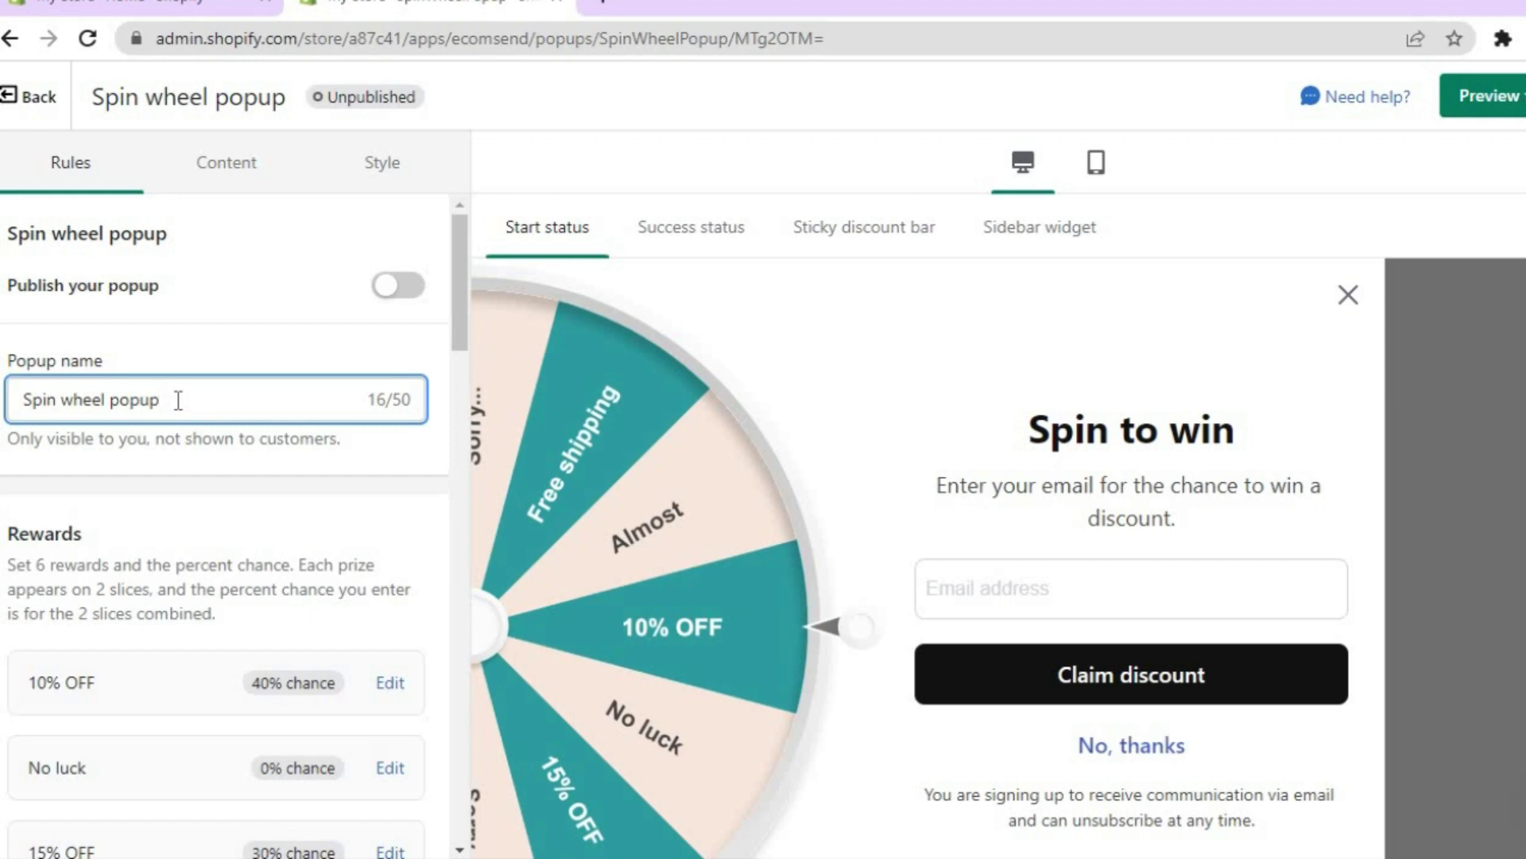
left_click_drag(457, 299, 452, 370)
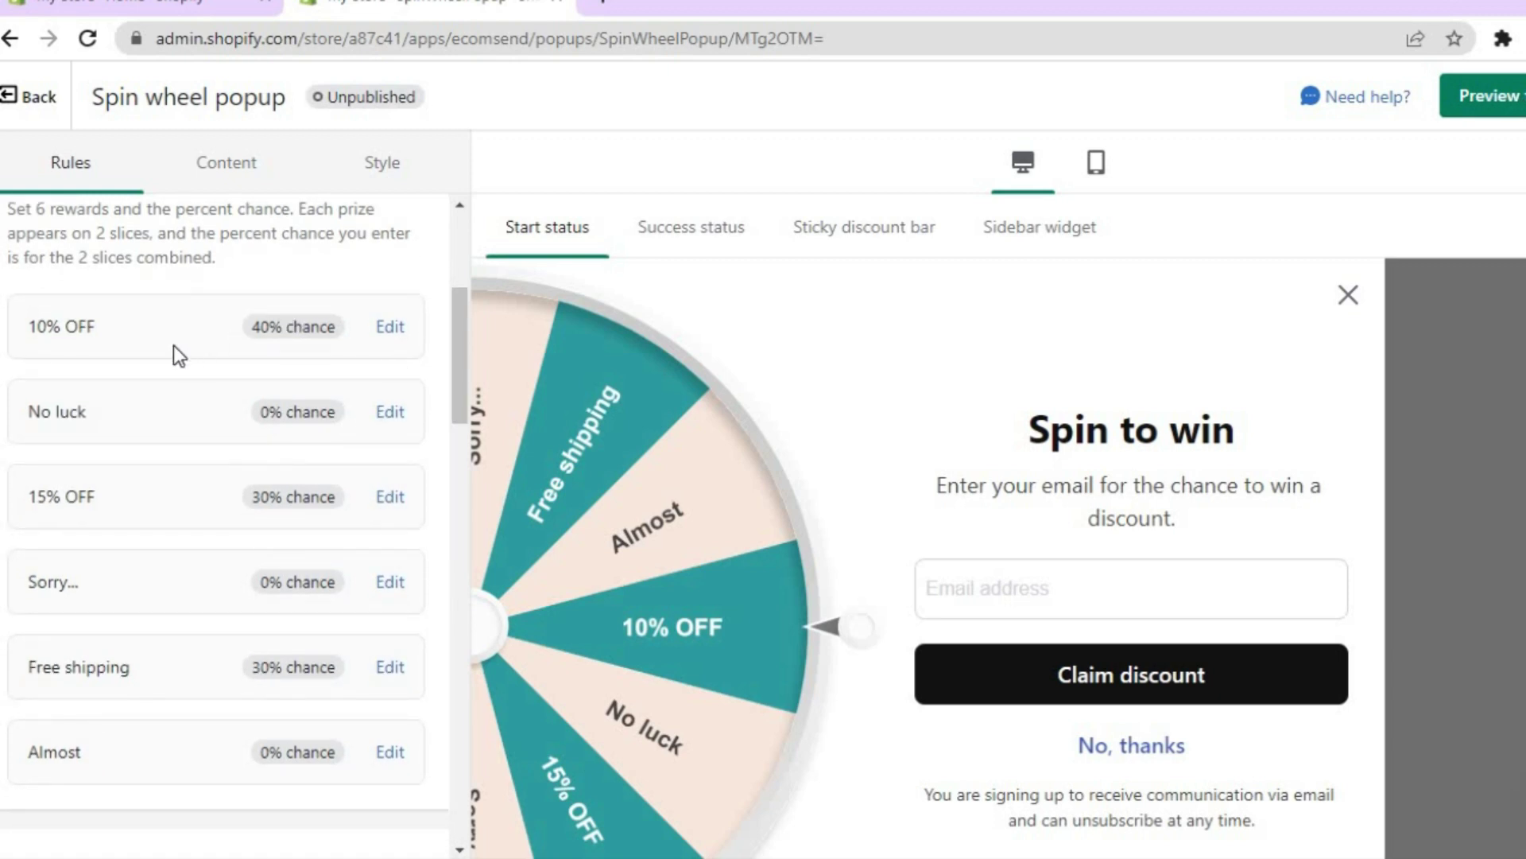
left_click(390, 328)
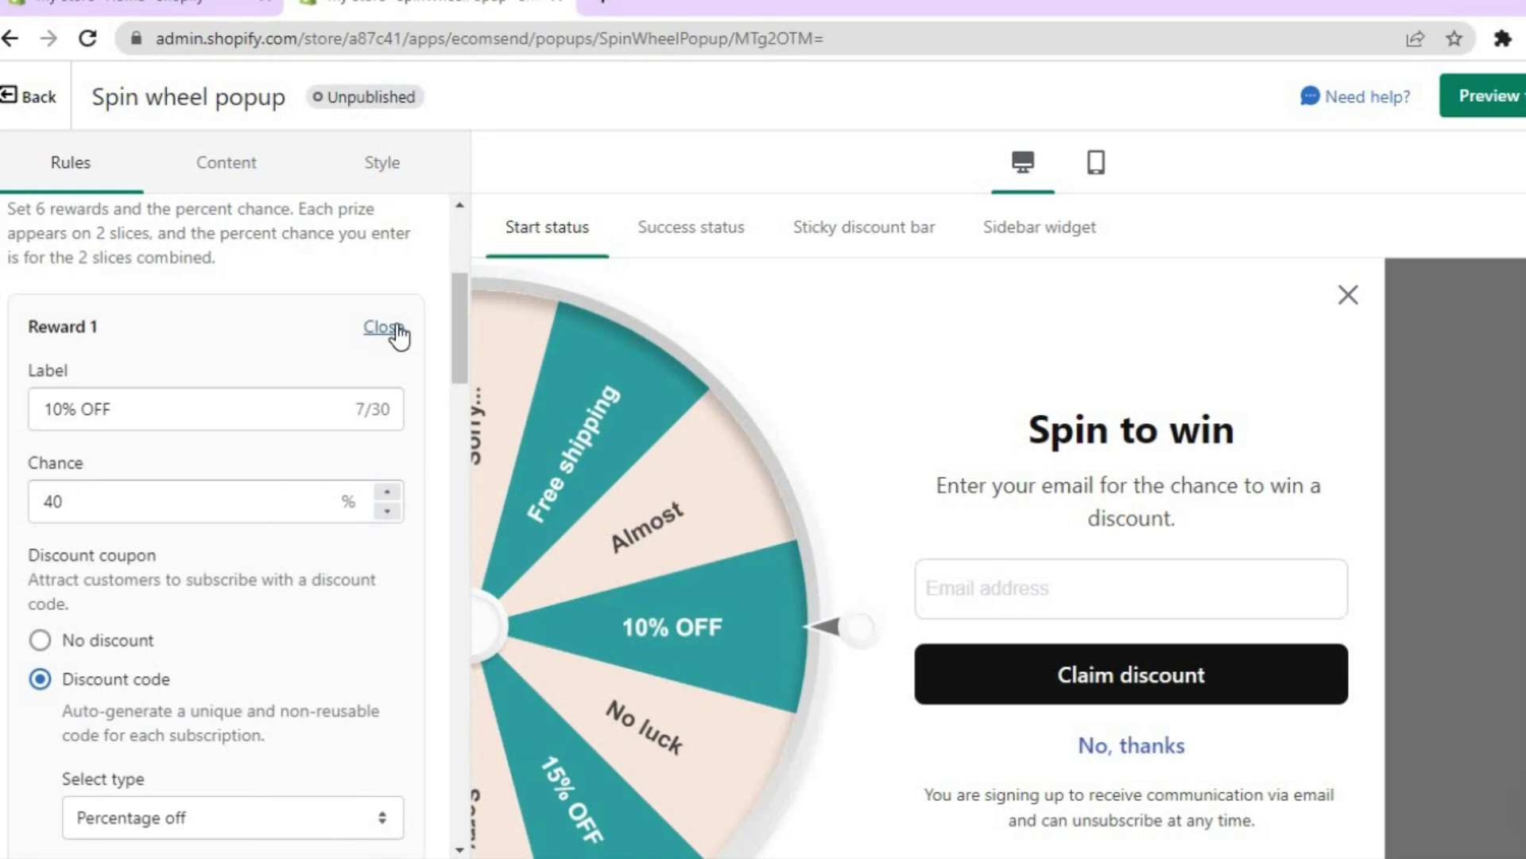
left_click(389, 328)
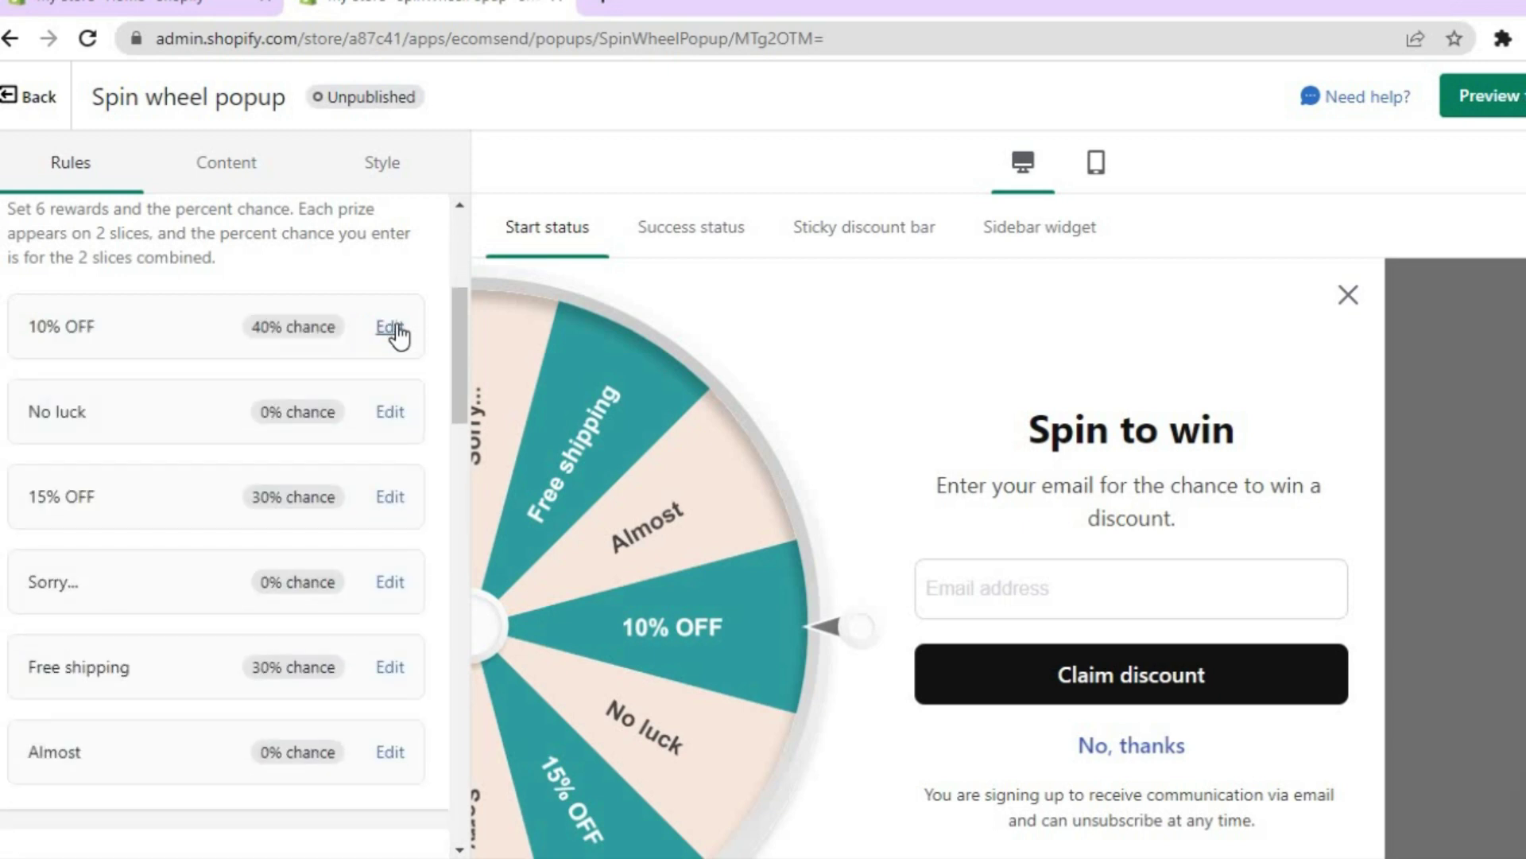
scroll(452, 436, "down", 2)
scroll(451, 441, "down", 4)
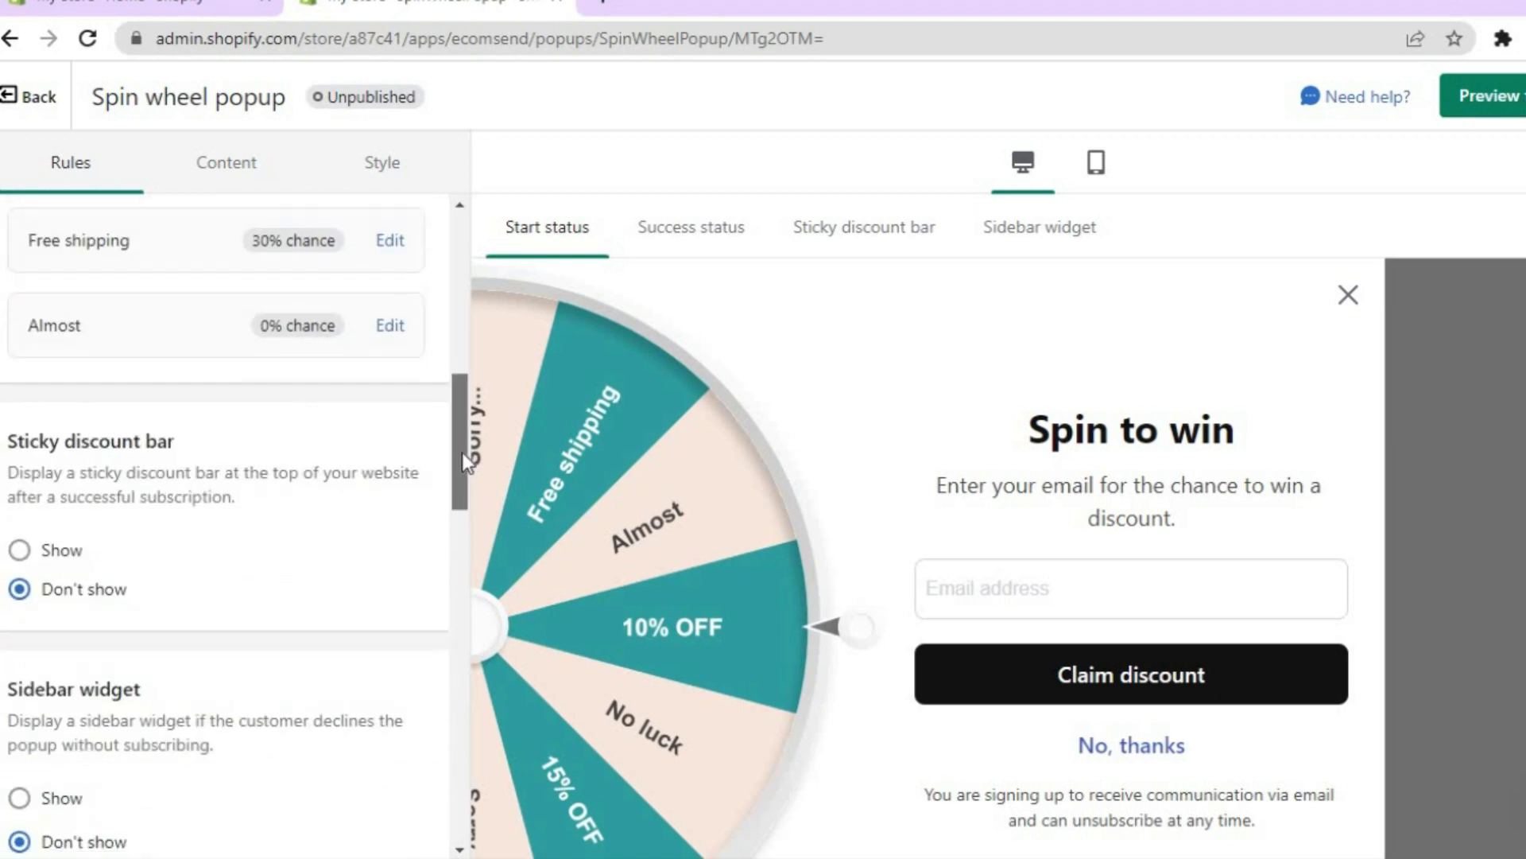
scroll(461, 453, "down", 1)
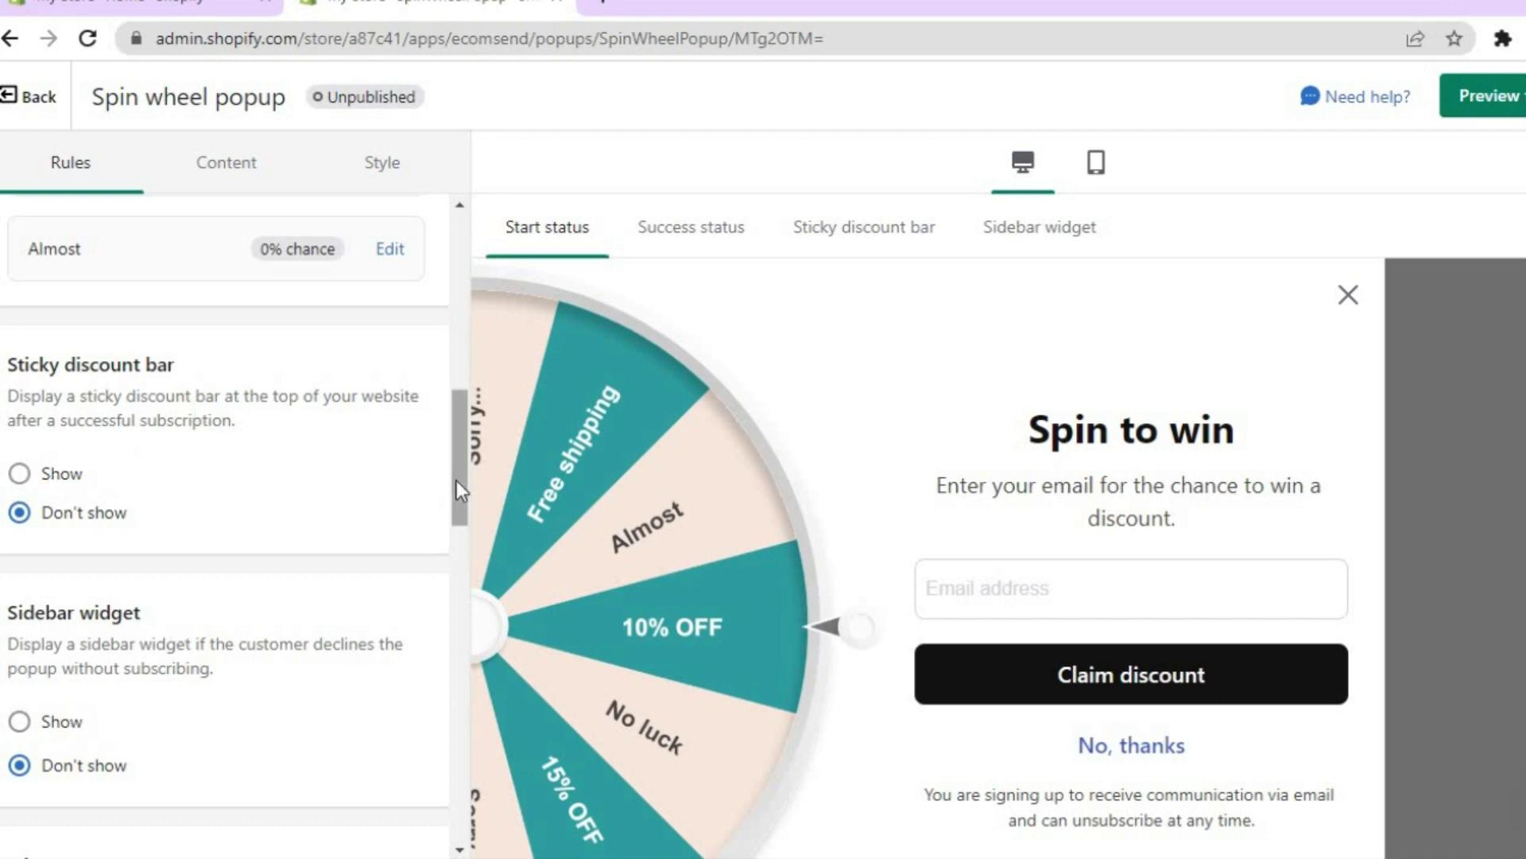
scroll(457, 482, "down", 1)
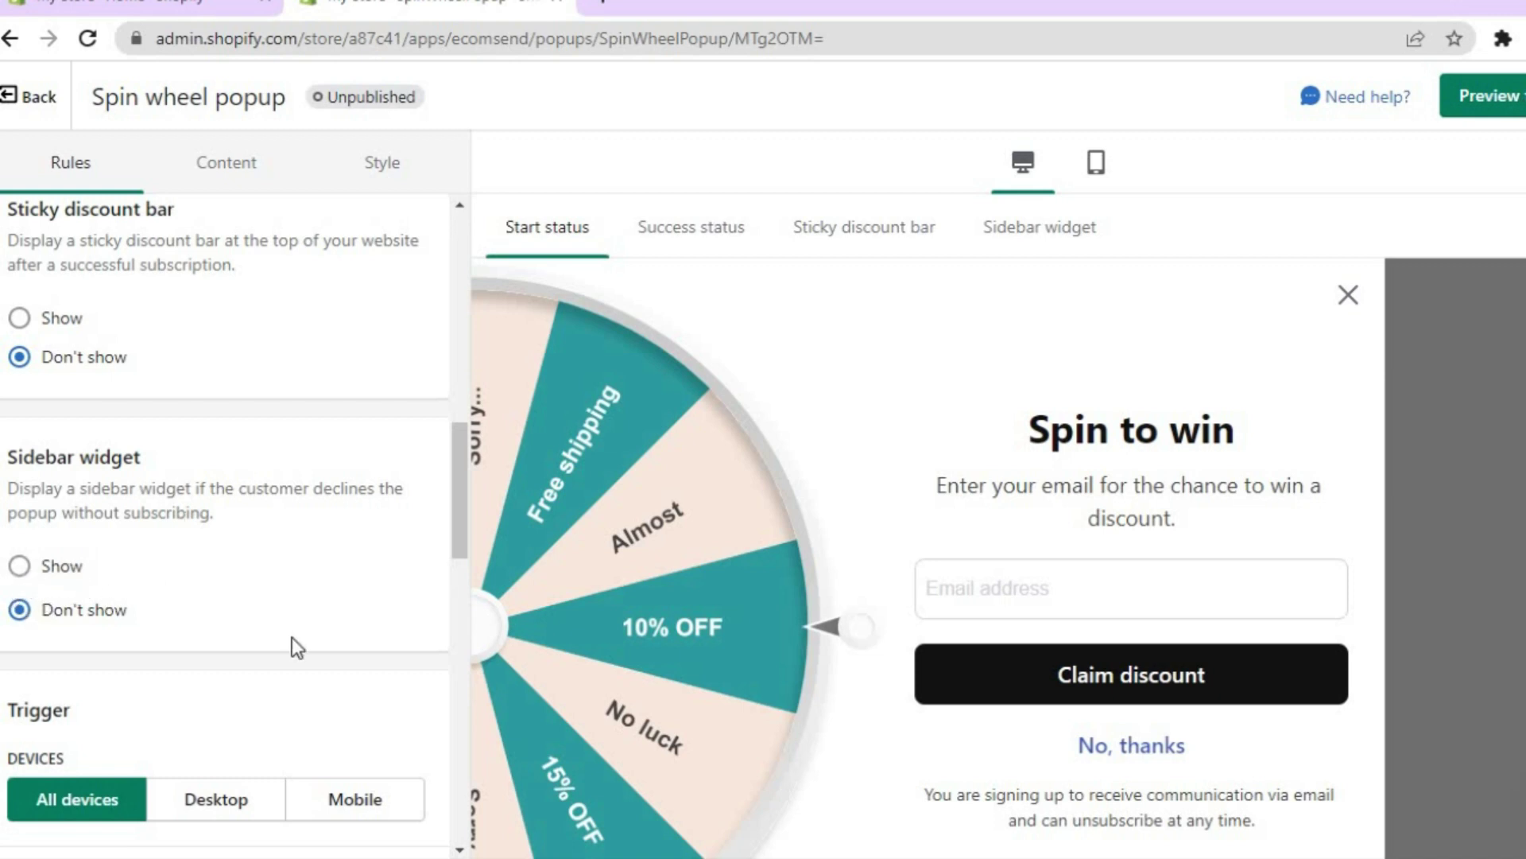
left_click_drag(460, 533, 448, 600)
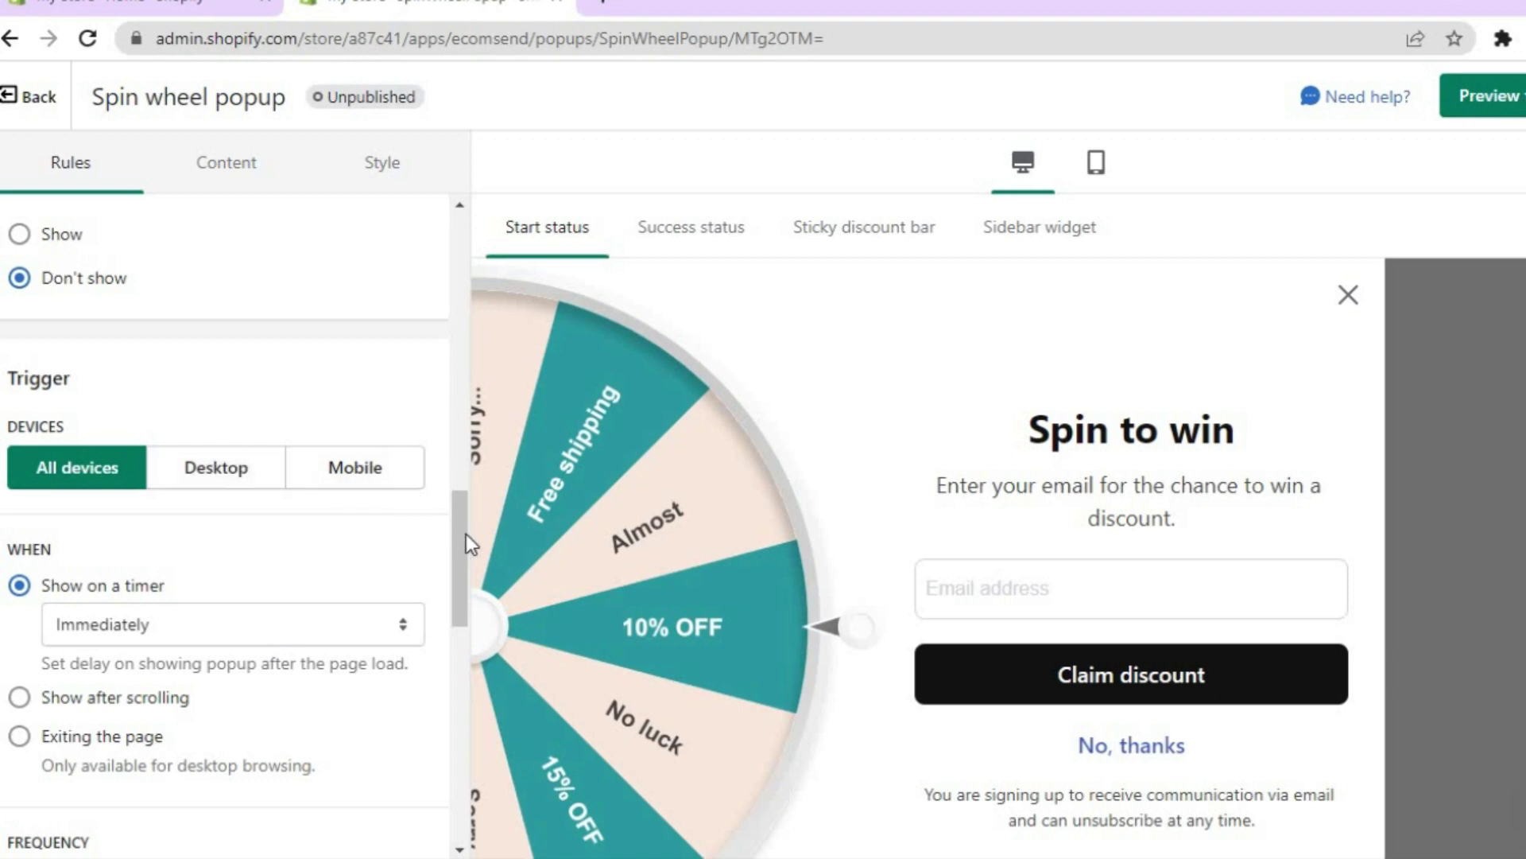
left_click_drag(457, 531, 458, 563)
scroll(457, 569, "down", 2)
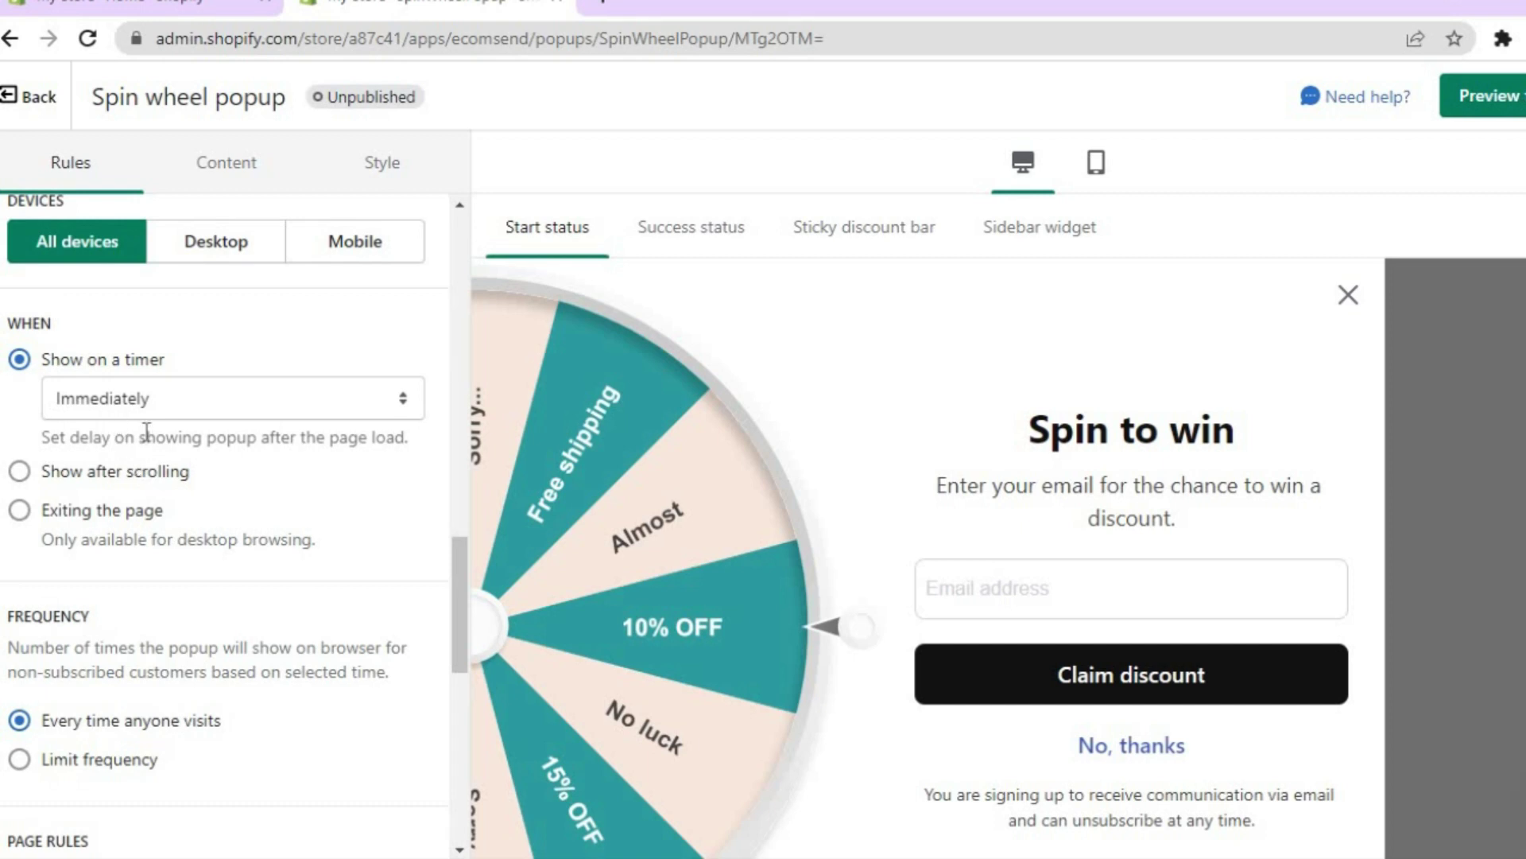
left_click(163, 410)
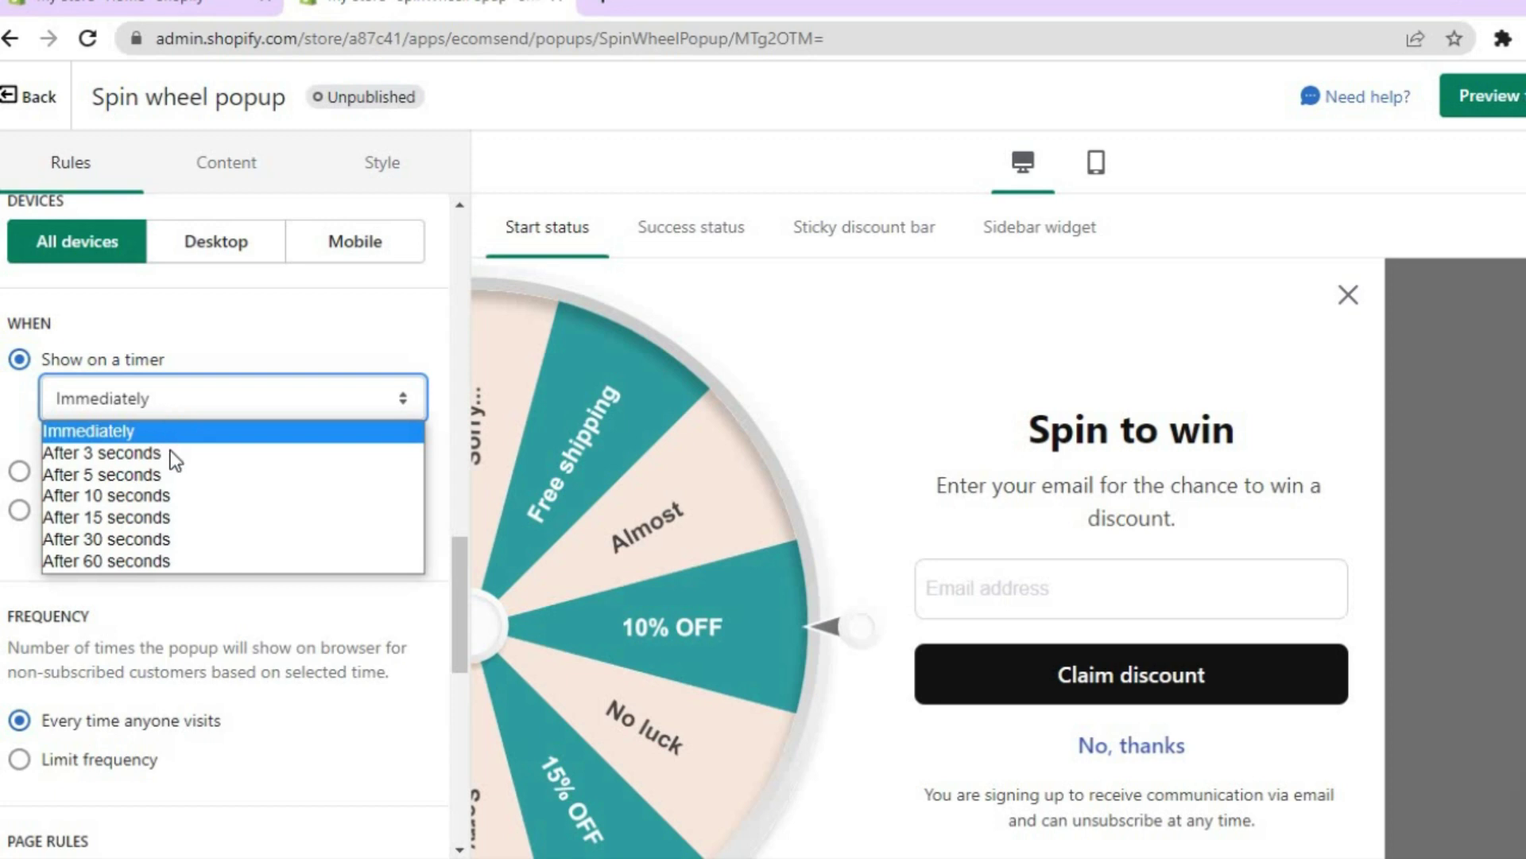
left_click(23, 433)
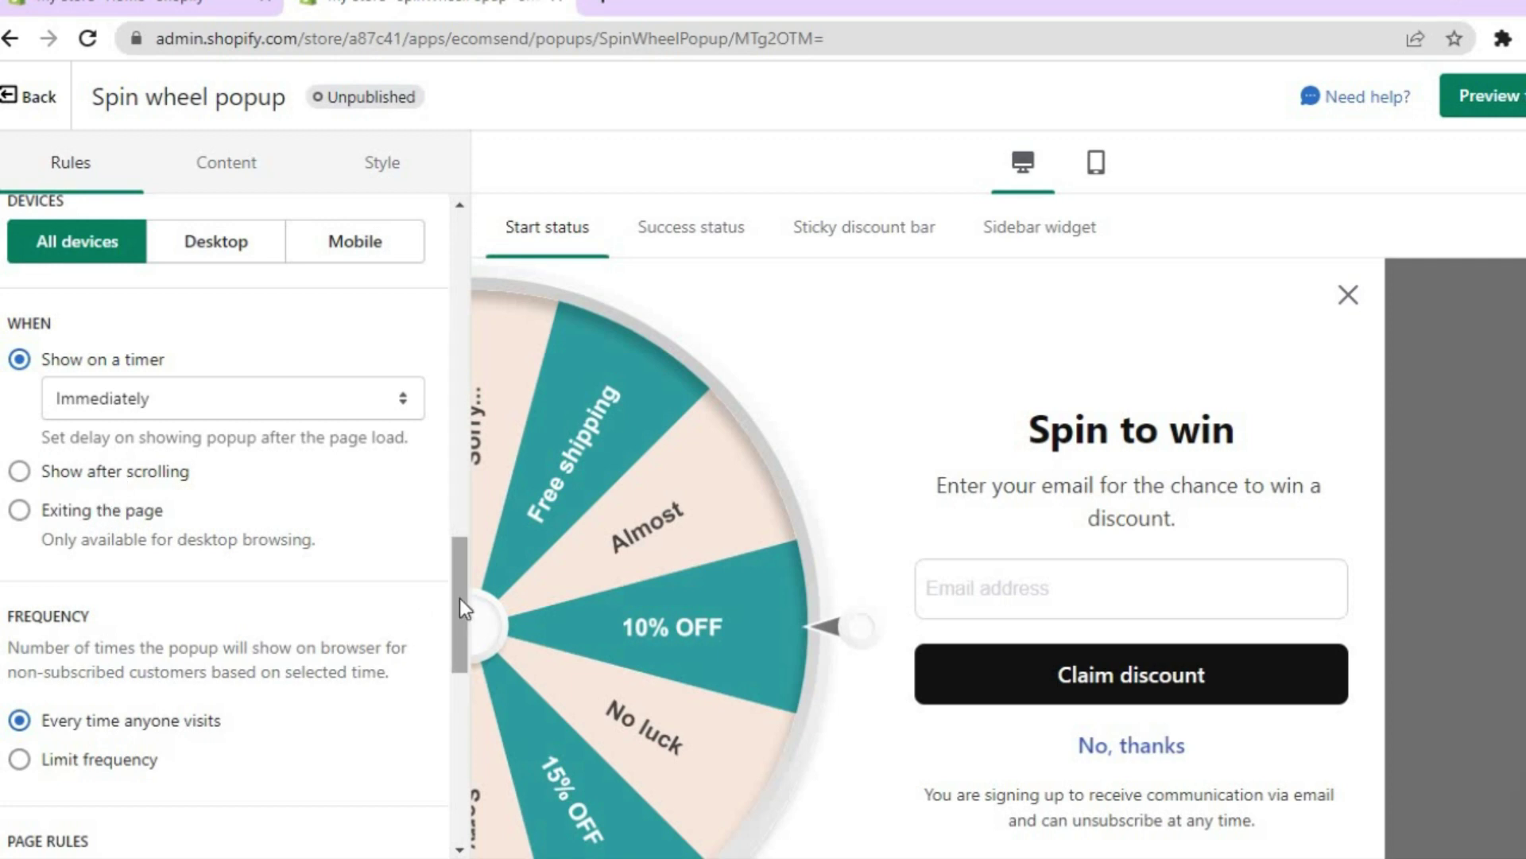
left_click_drag(462, 597, 459, 639)
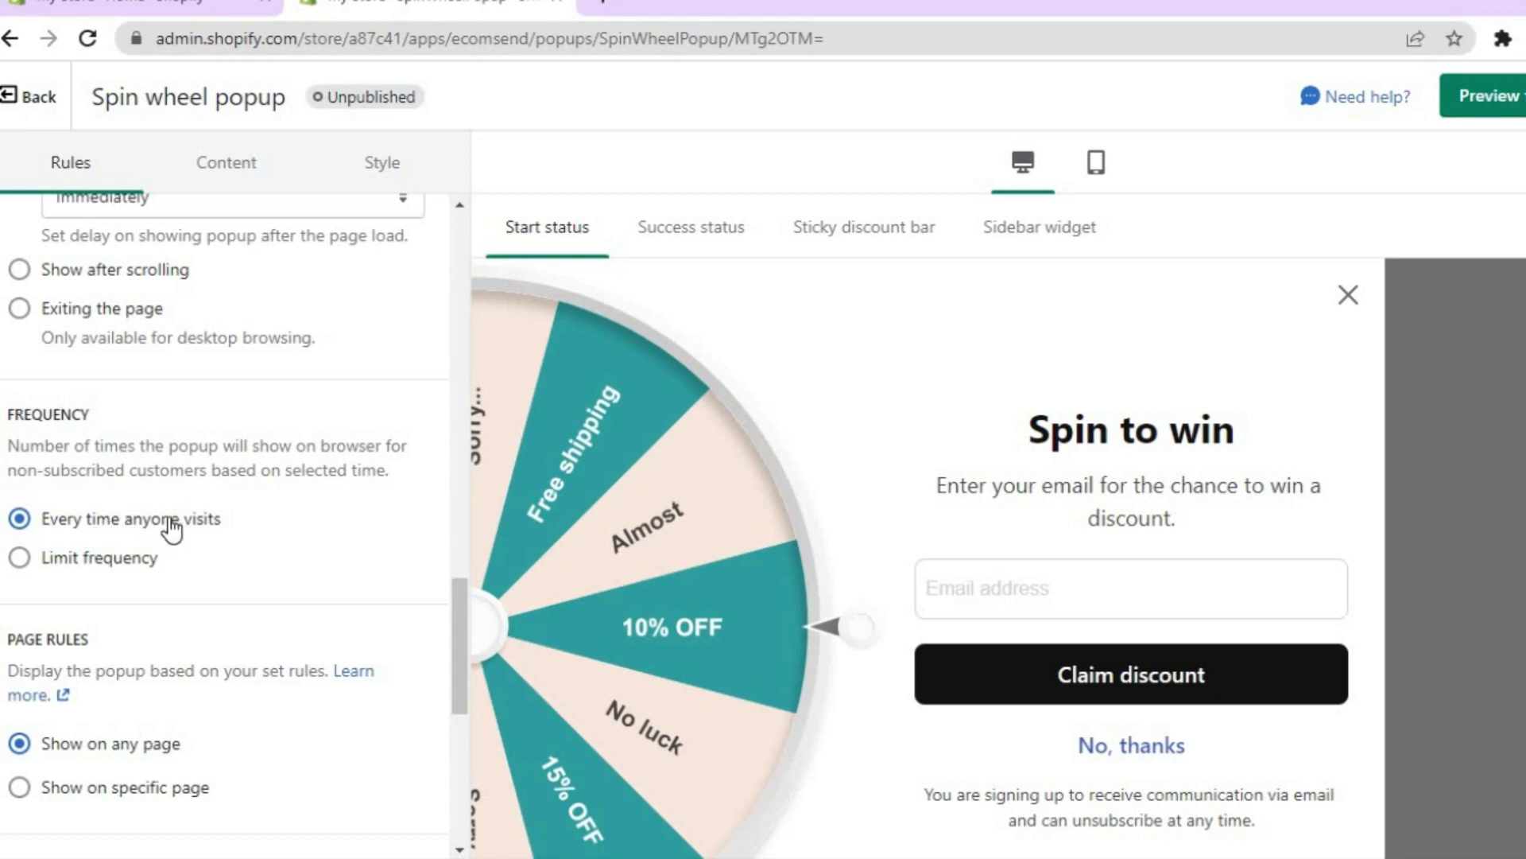
left_click_drag(457, 615, 450, 681)
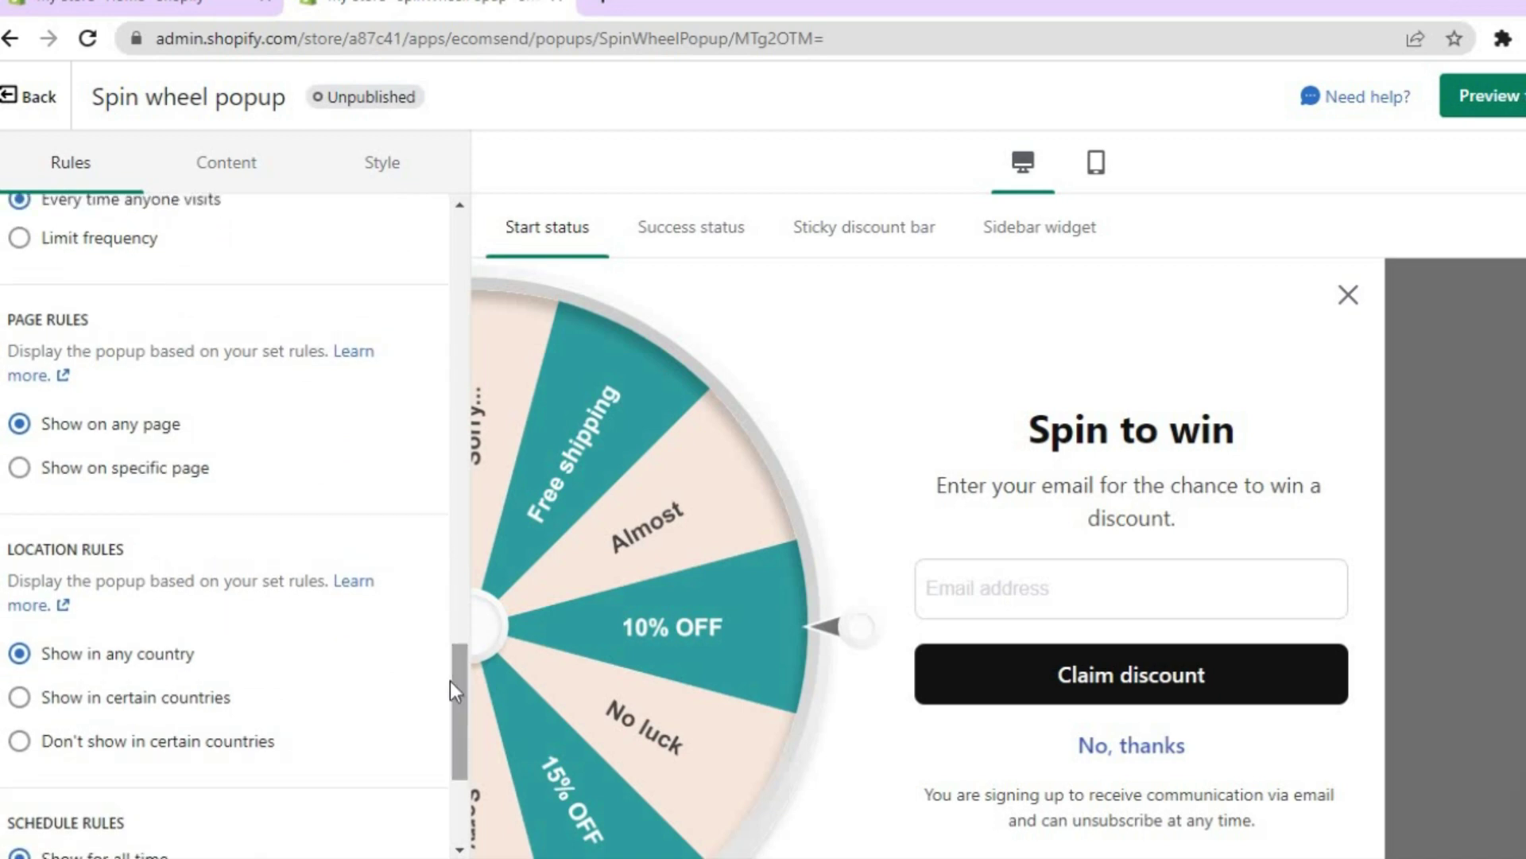
left_click_drag(450, 681, 450, 681)
left_click_drag(458, 724, 452, 804)
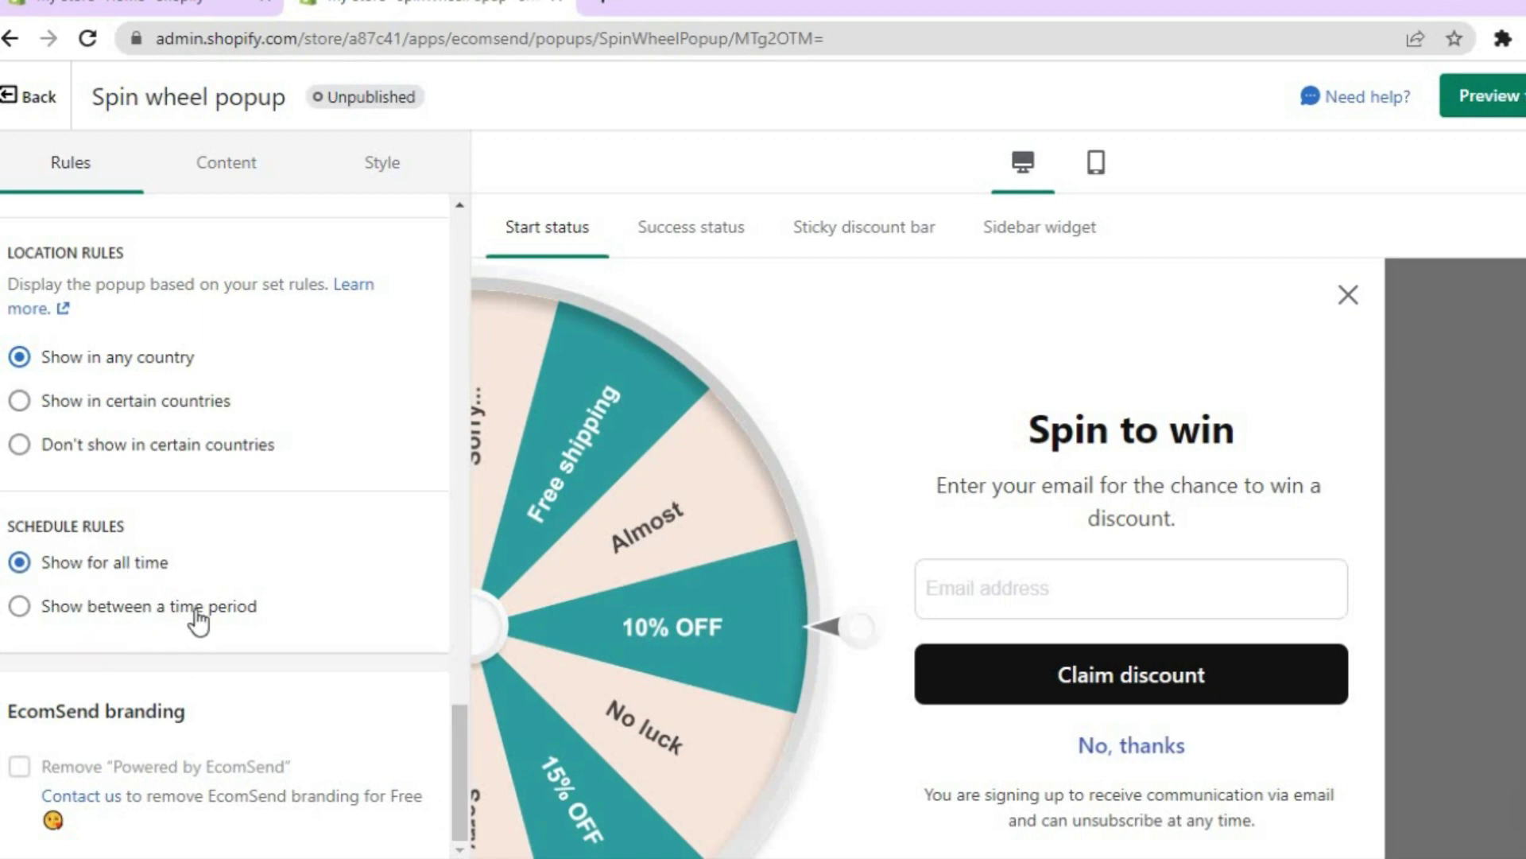
left_click(133, 611)
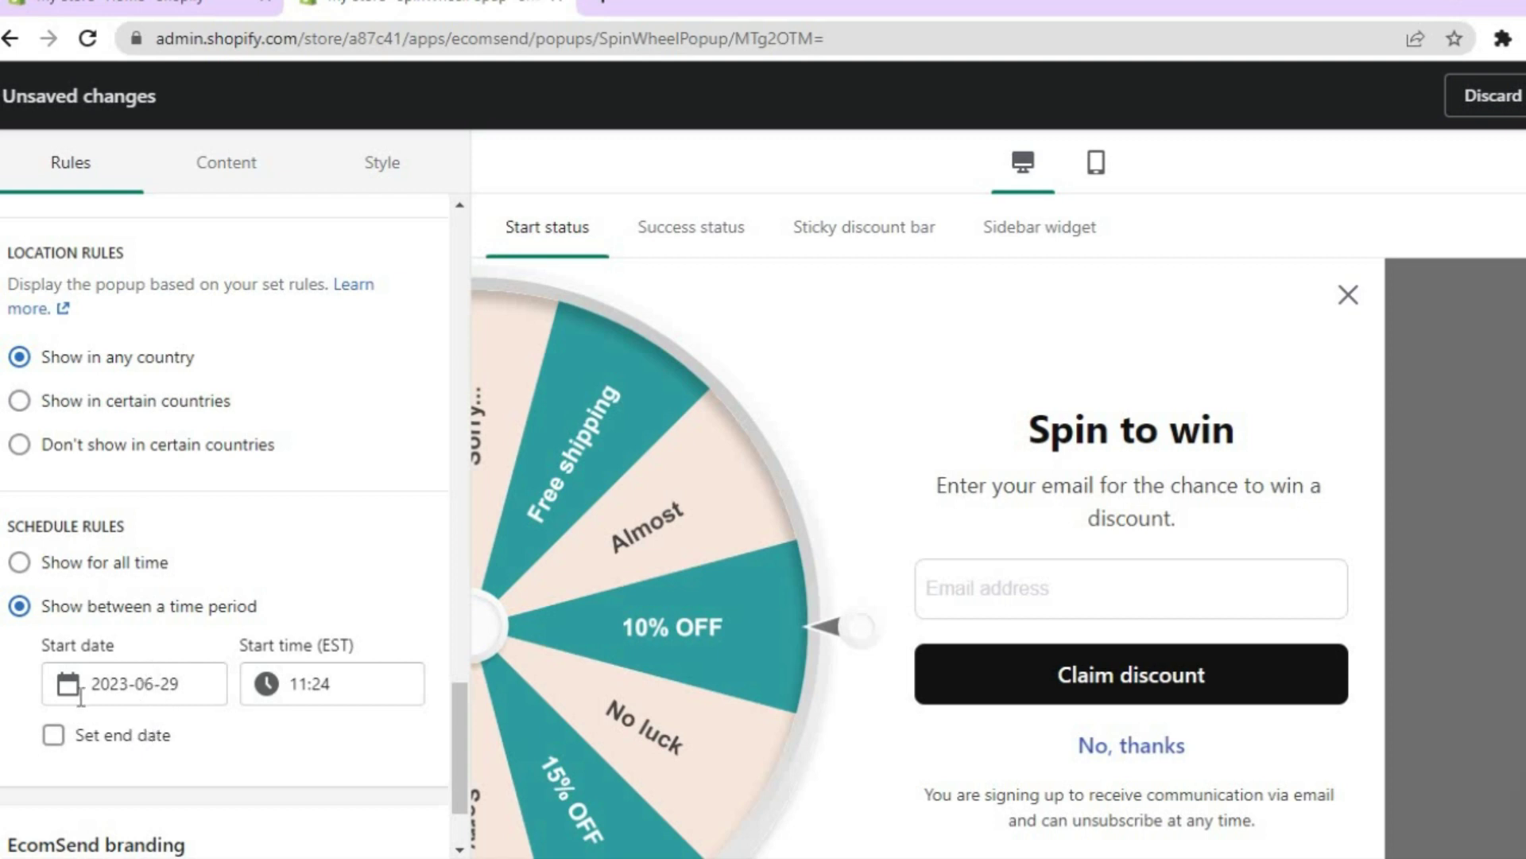
left_click(136, 566)
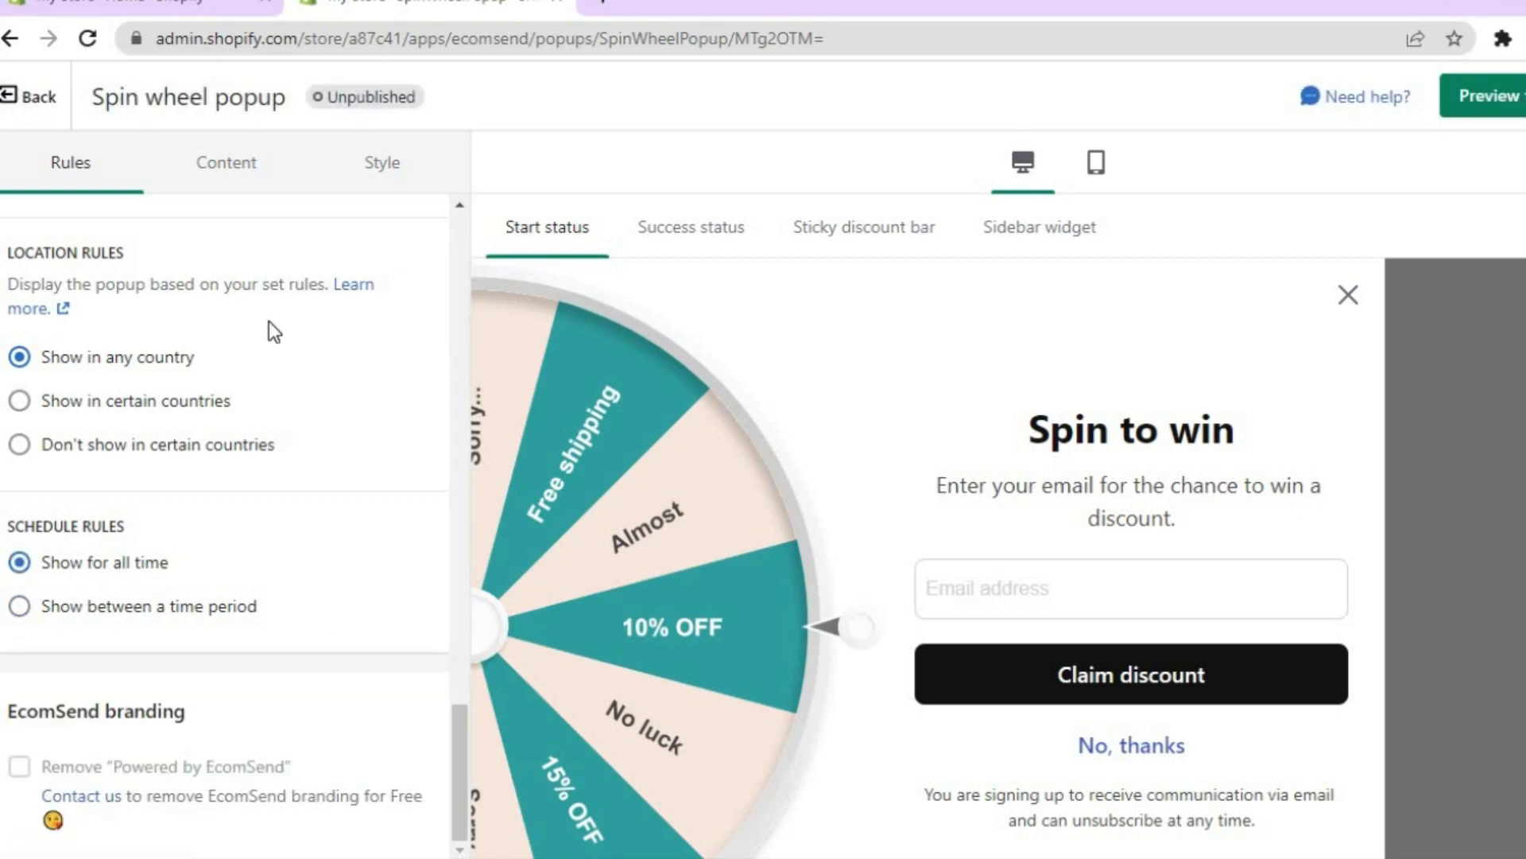
Review the Content texts: 'Spin to win' start heading, 'Congratulations' success heading, and error messages
left_click(214, 172)
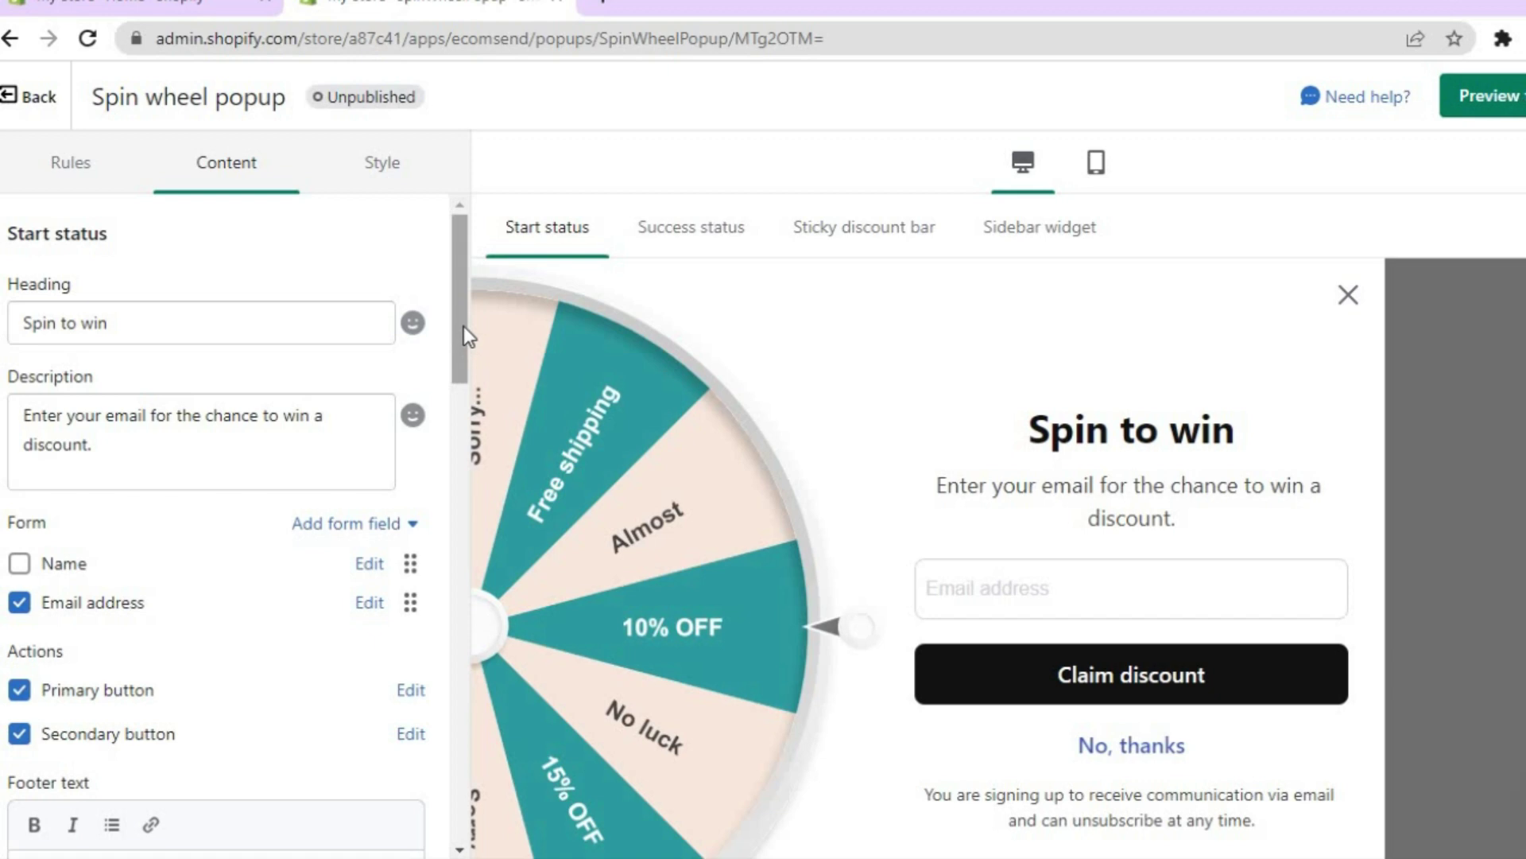
left_click_drag(459, 325, 459, 412)
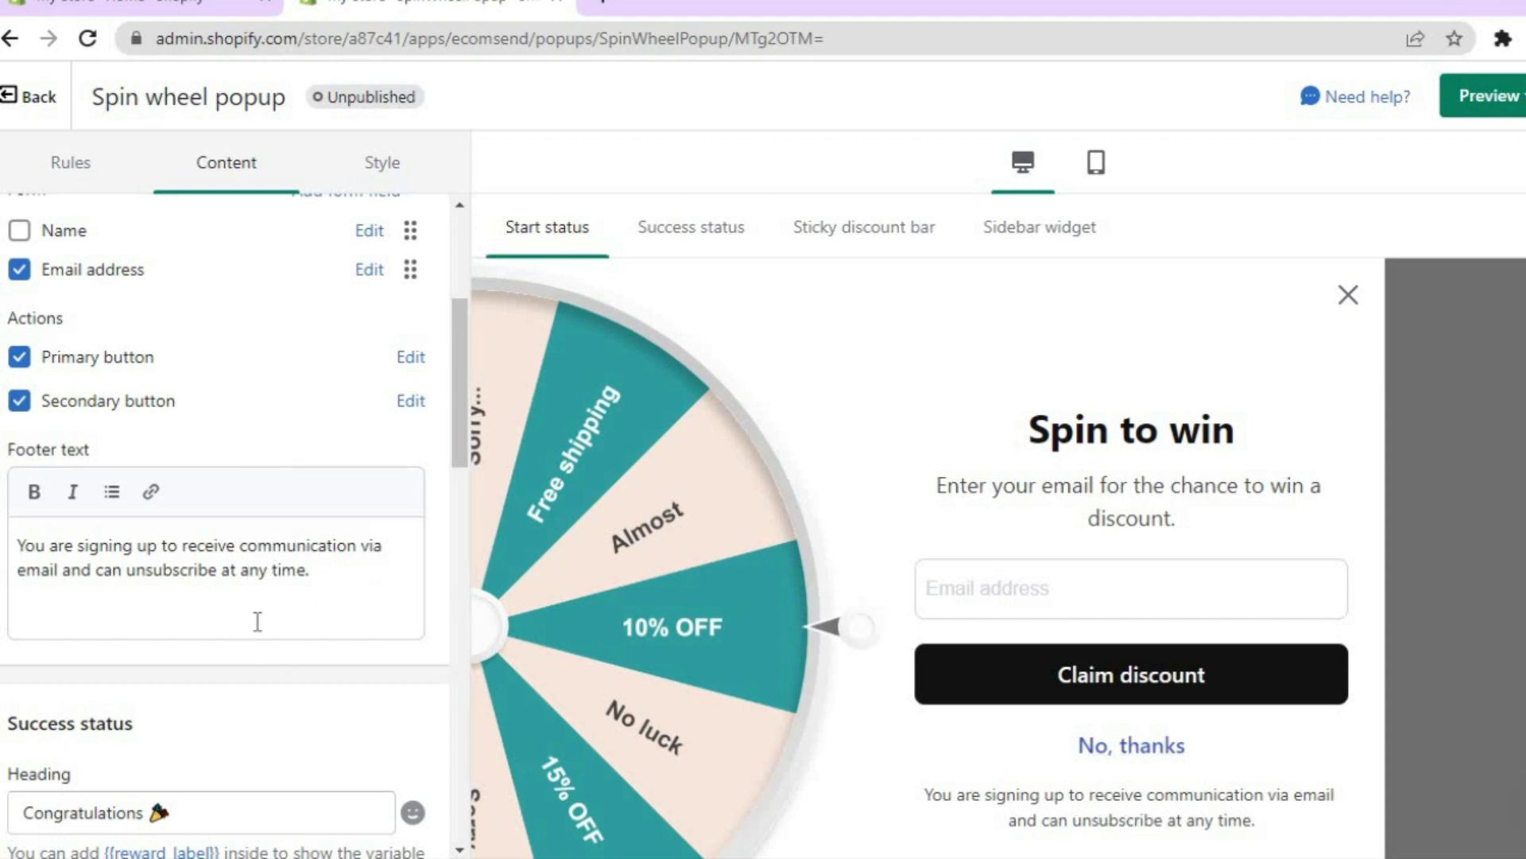
left_click(316, 578)
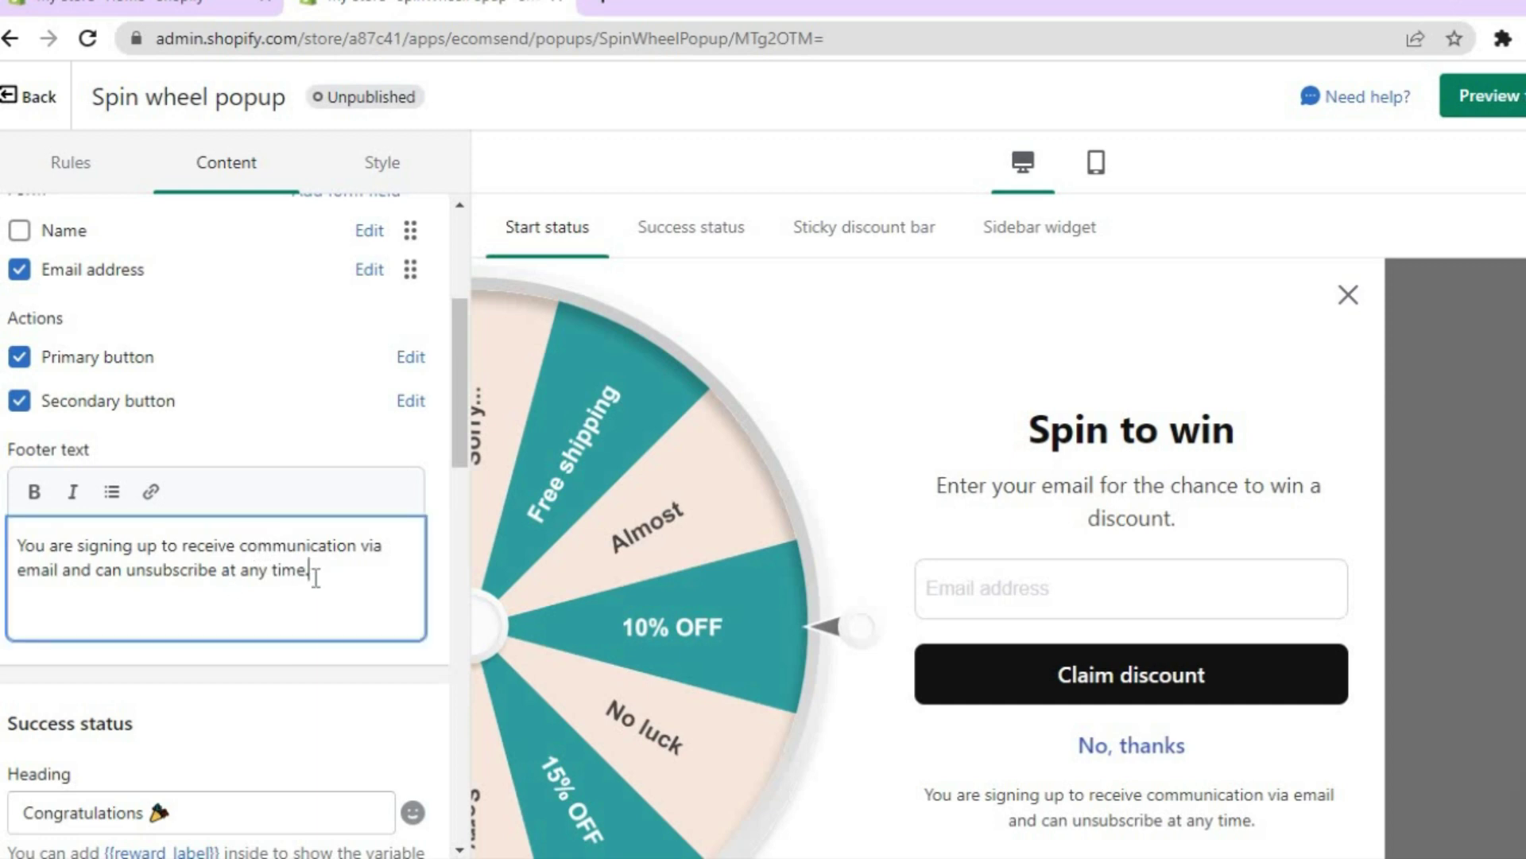
left_click_drag(459, 444, 453, 547)
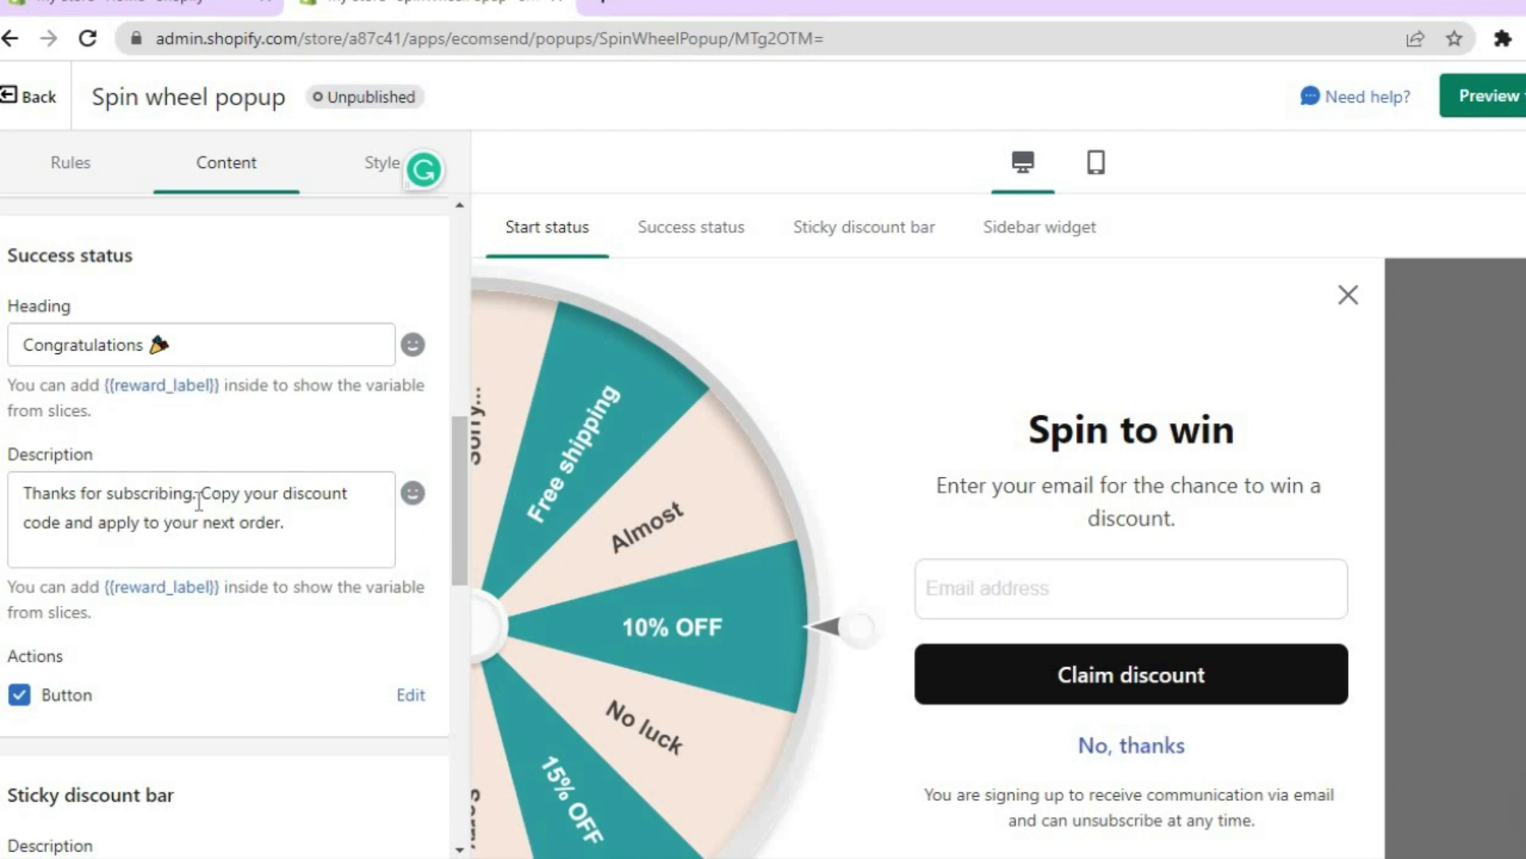
left_click_drag(455, 551, 452, 764)
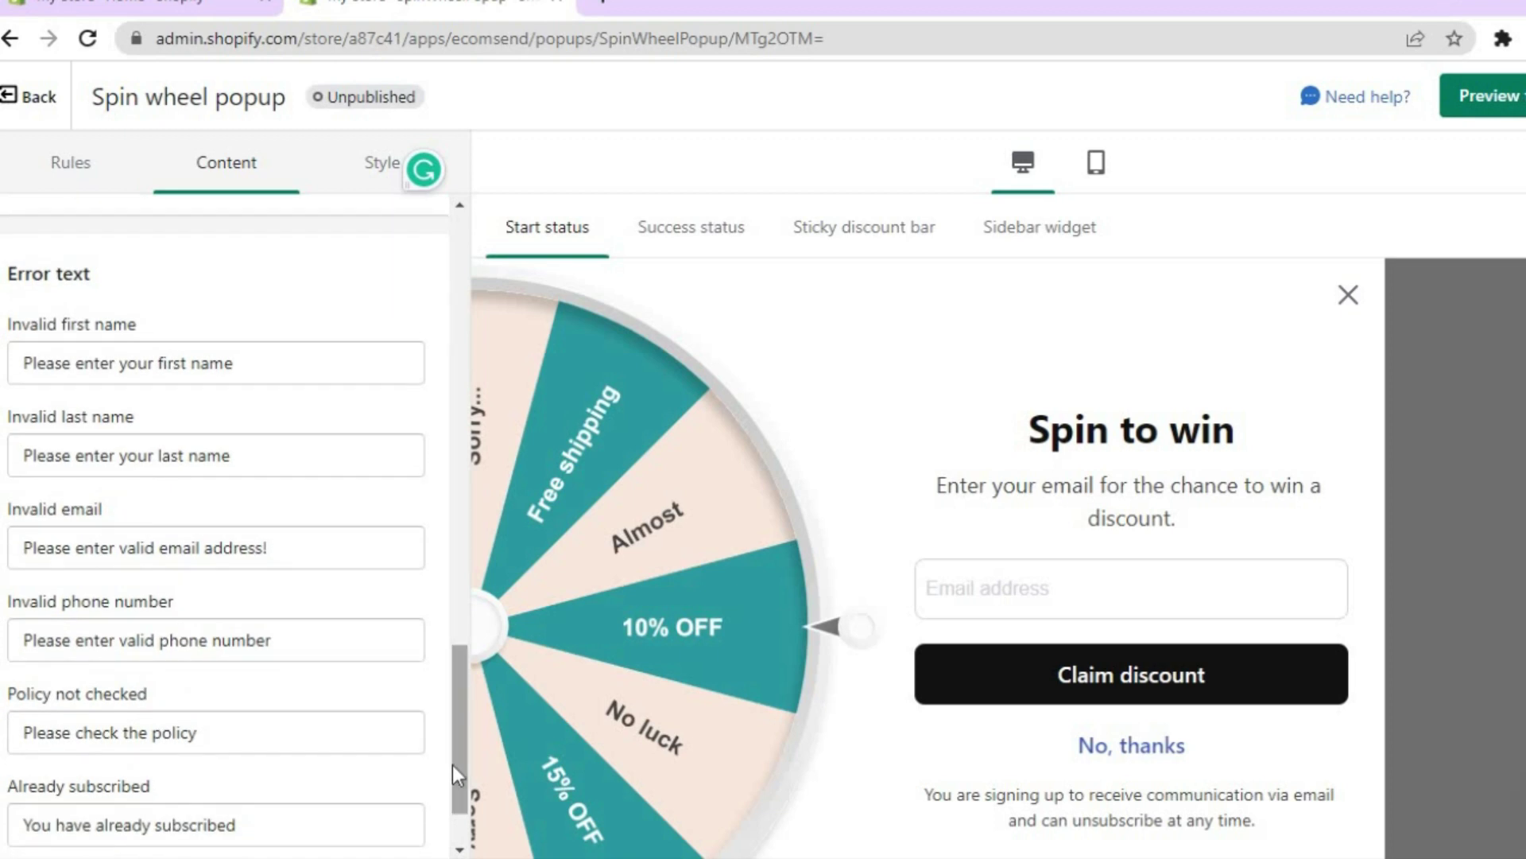
left_click_drag(461, 752, 445, 301)
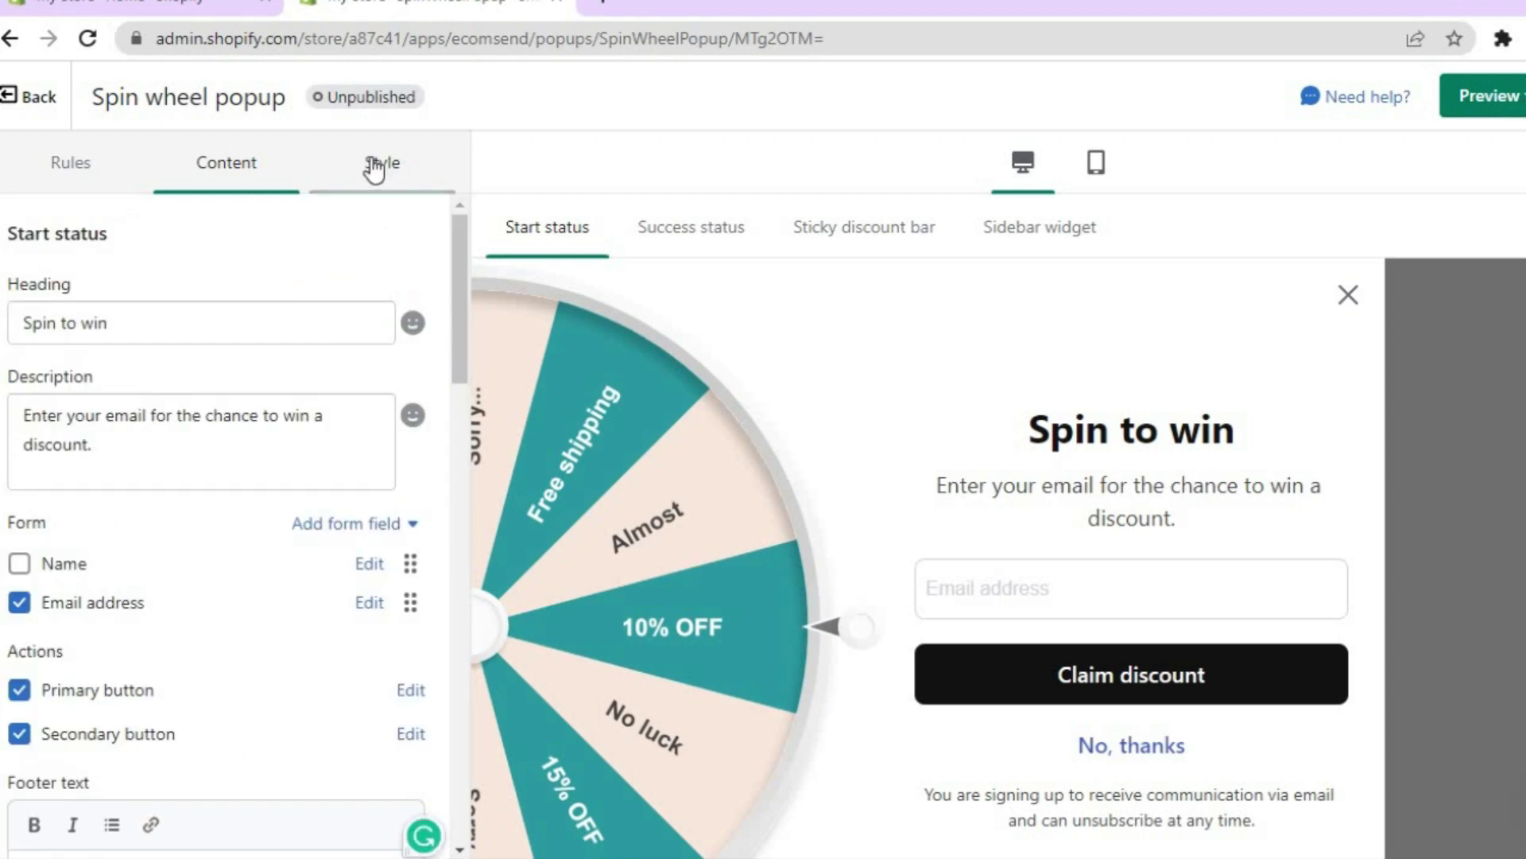
In Style settings, try a yellow hue for the popup background but leave it white
left_click(374, 167)
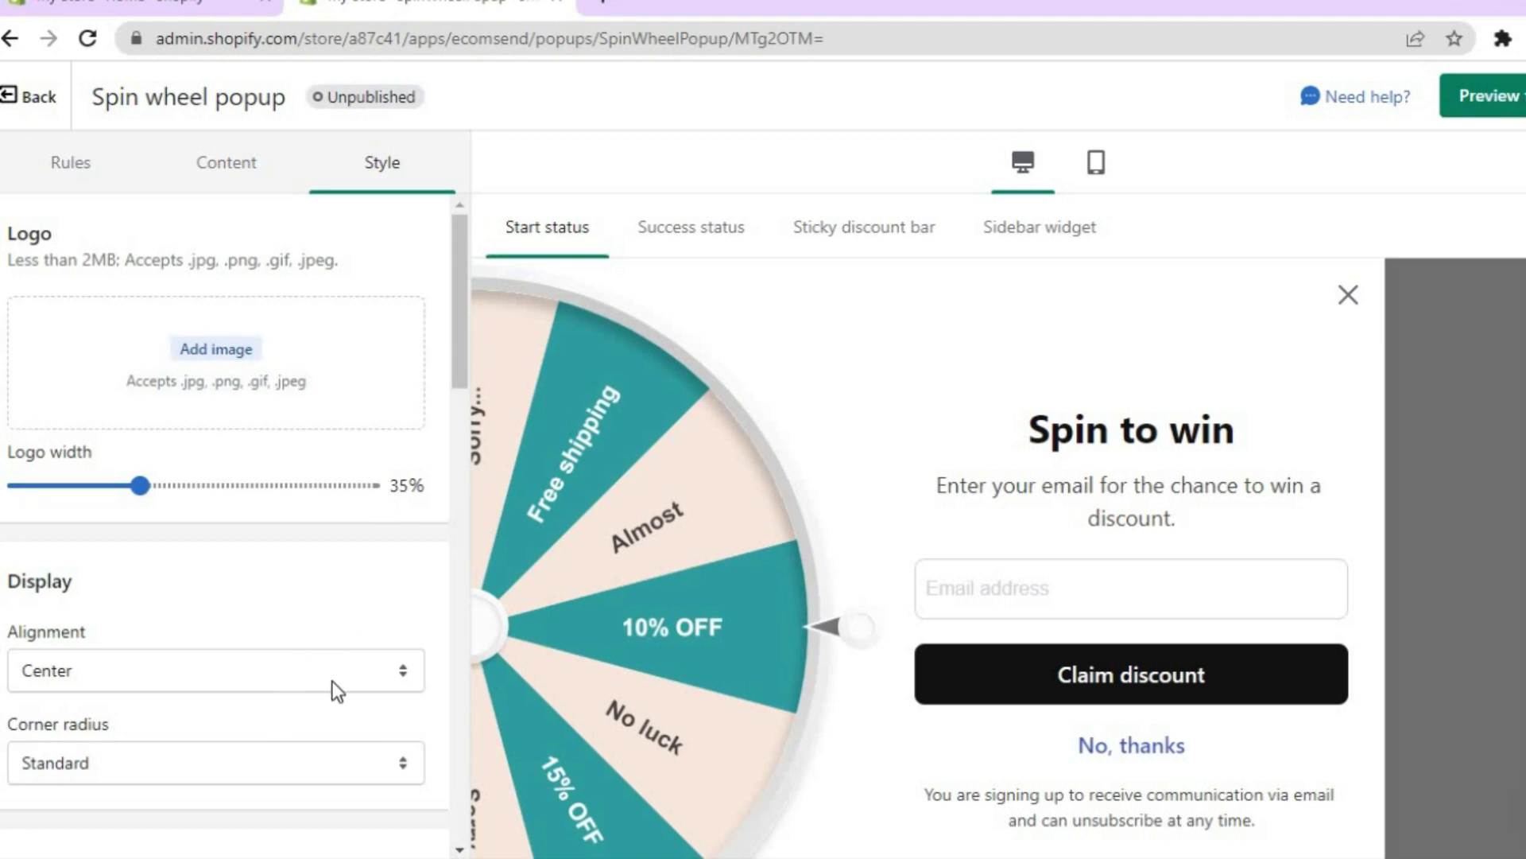
left_click_drag(456, 359, 455, 568)
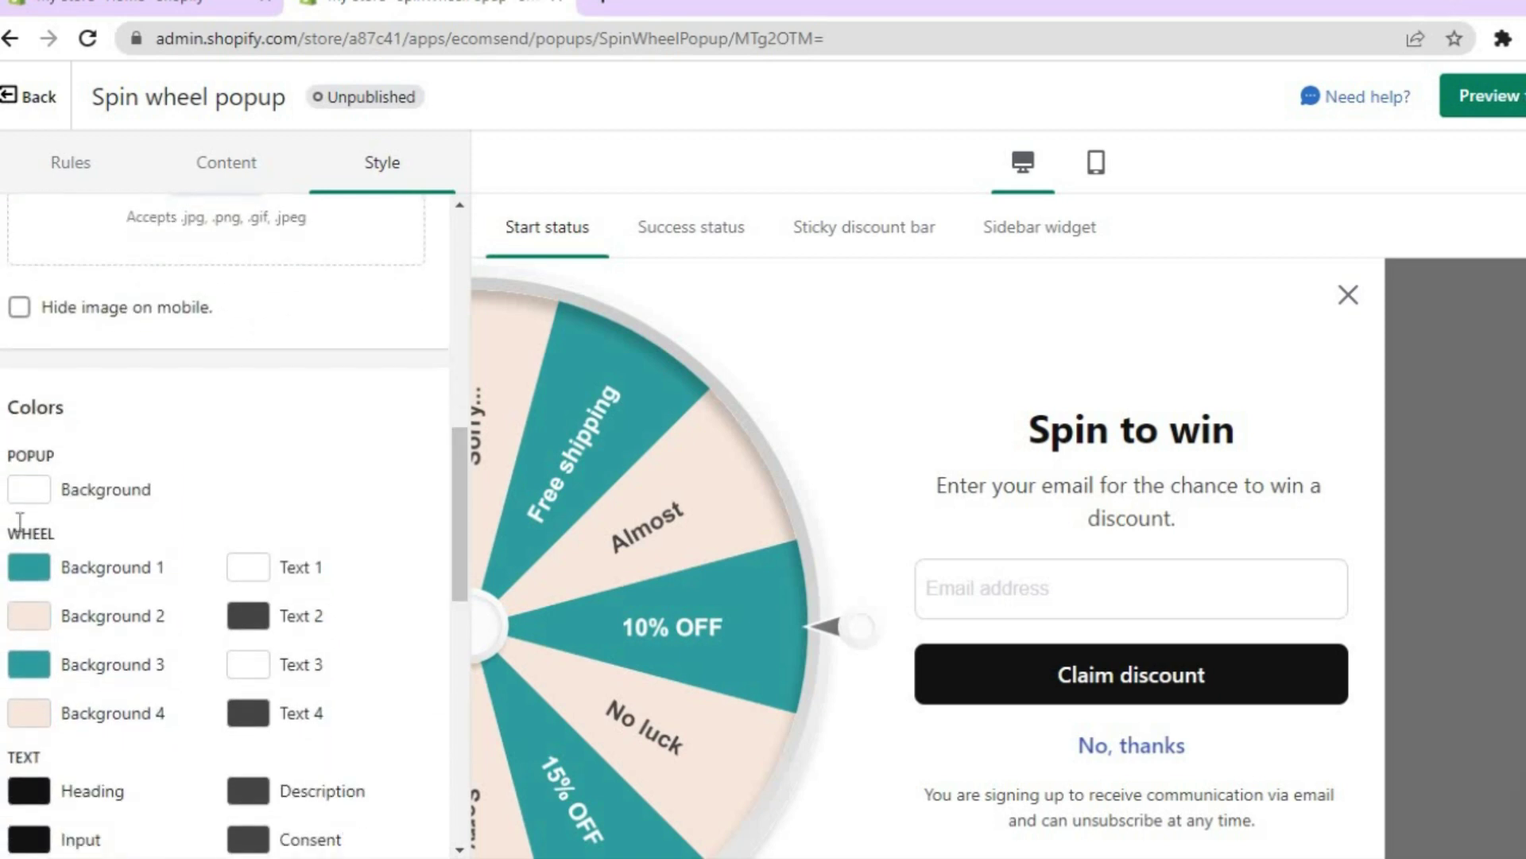
left_click(19, 506)
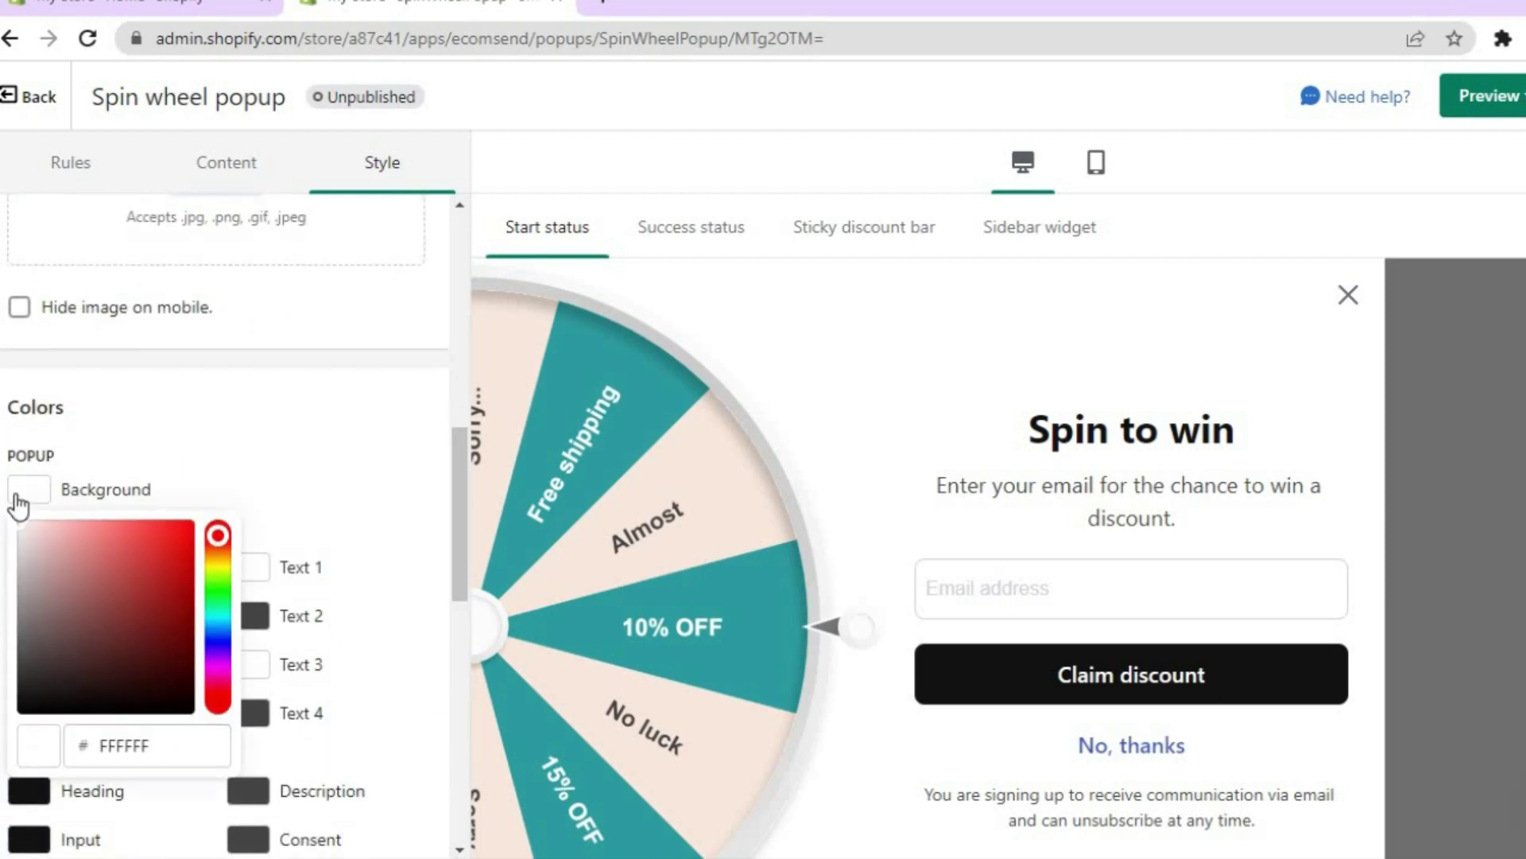
left_click(219, 567)
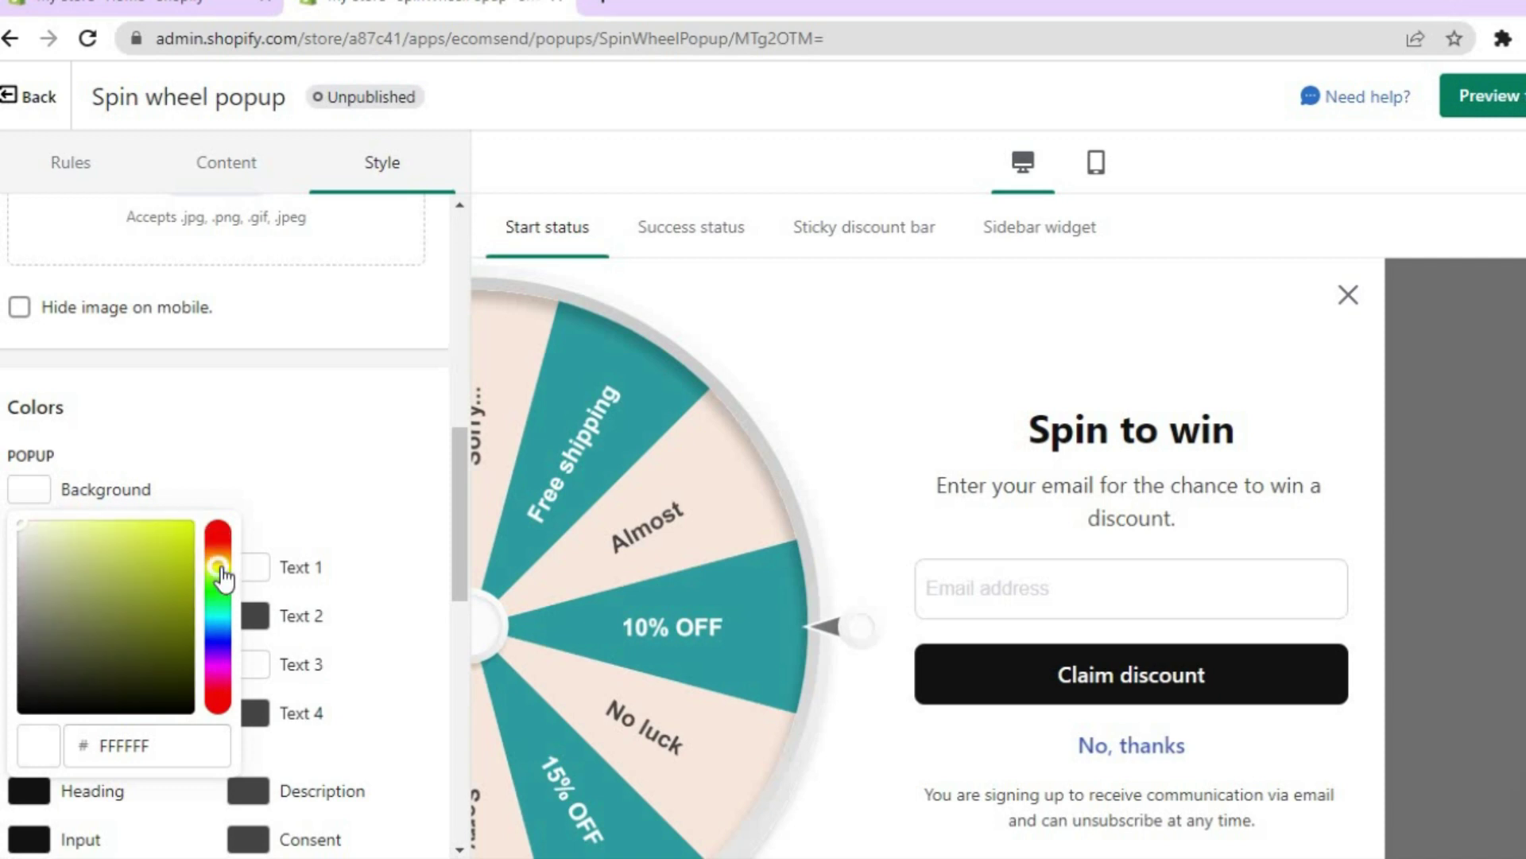
left_click(312, 470)
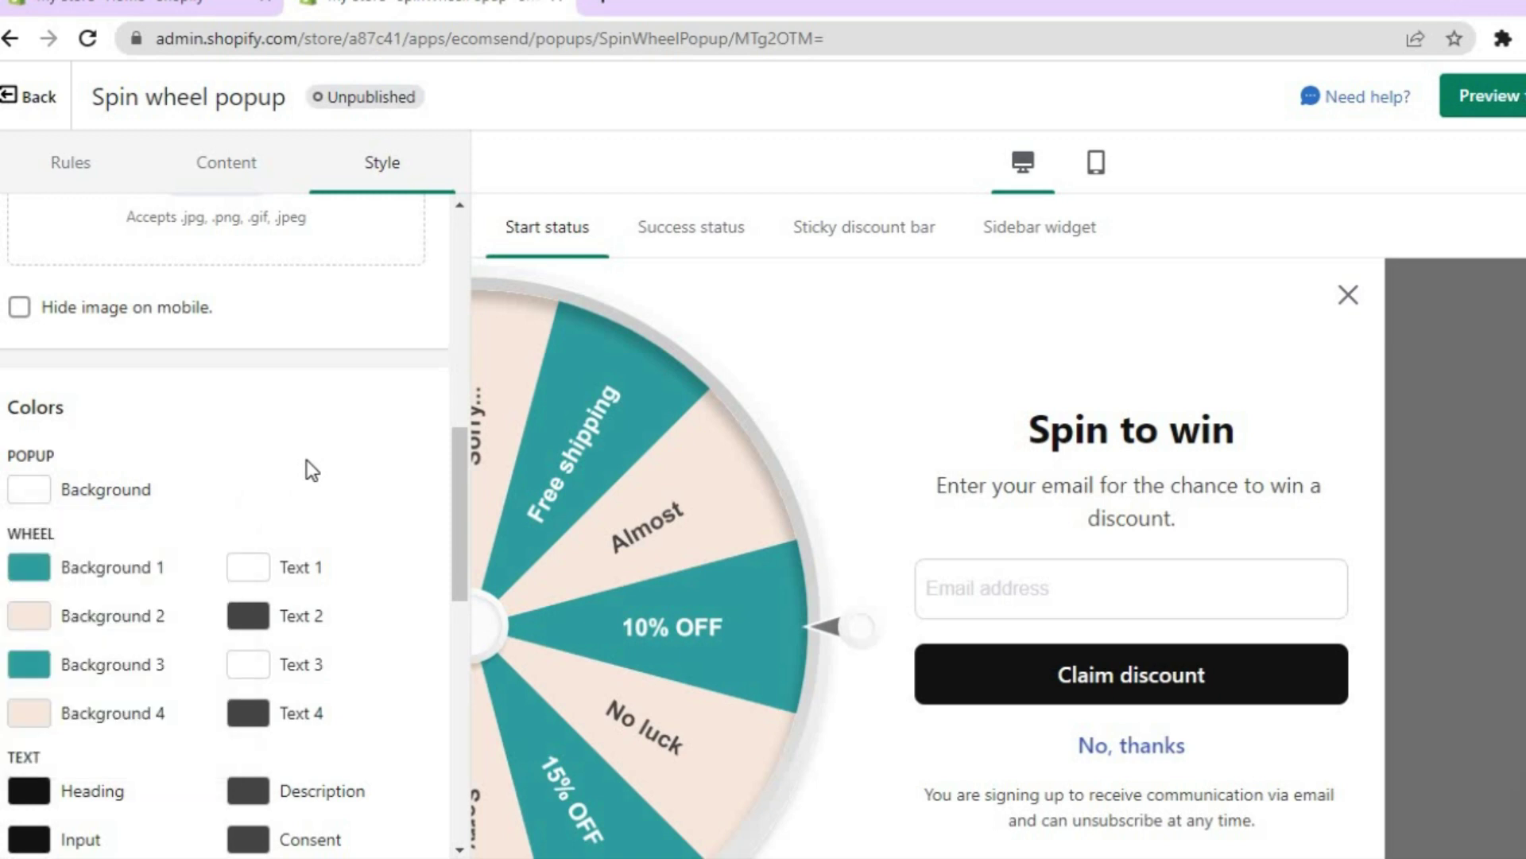
left_click(29, 490)
left_click_drag(210, 566, 220, 564)
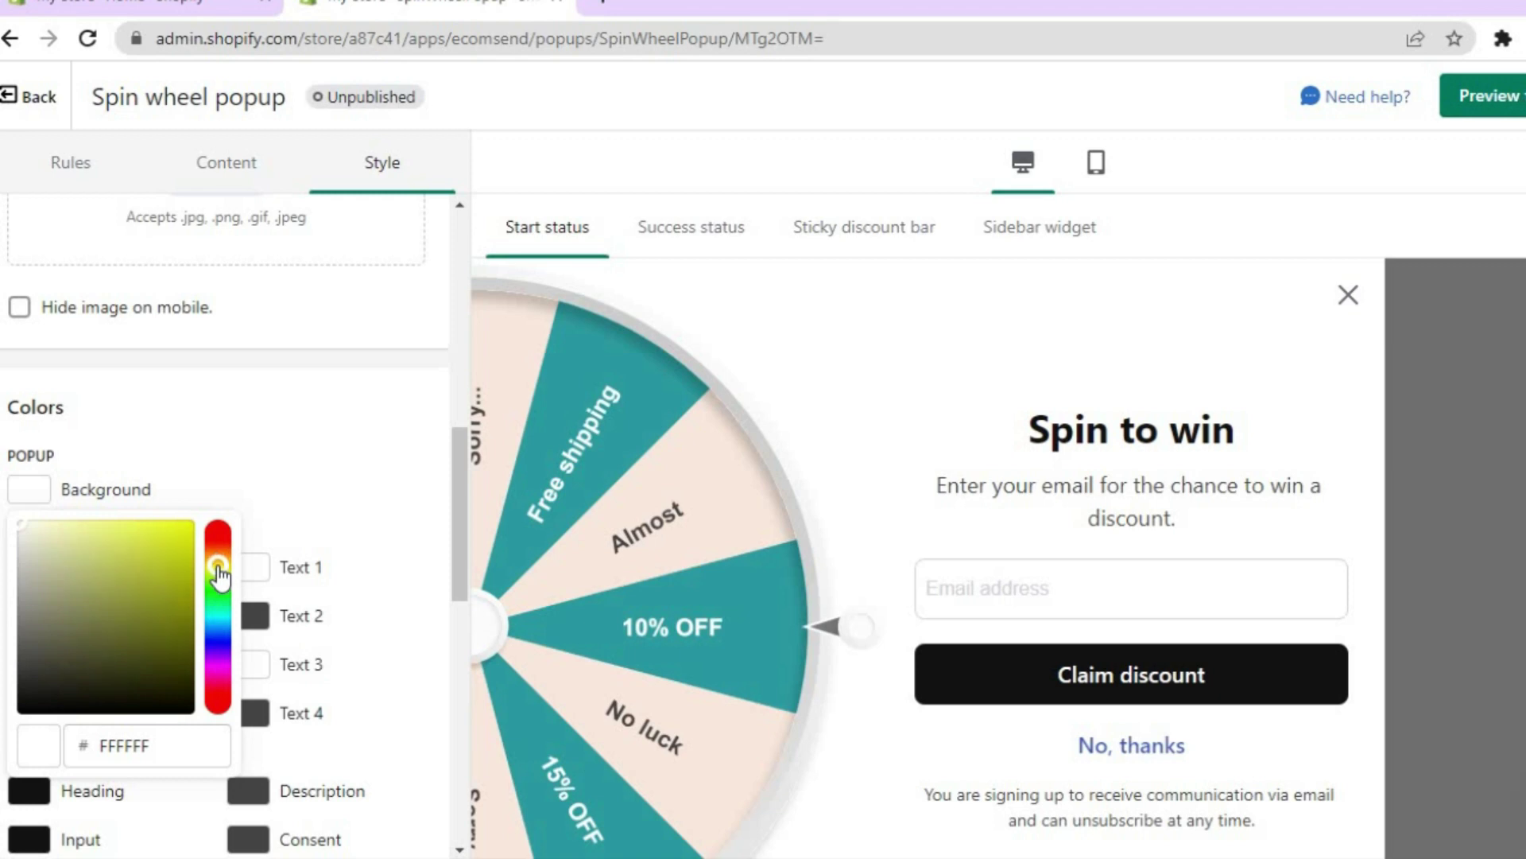
left_click(428, 519)
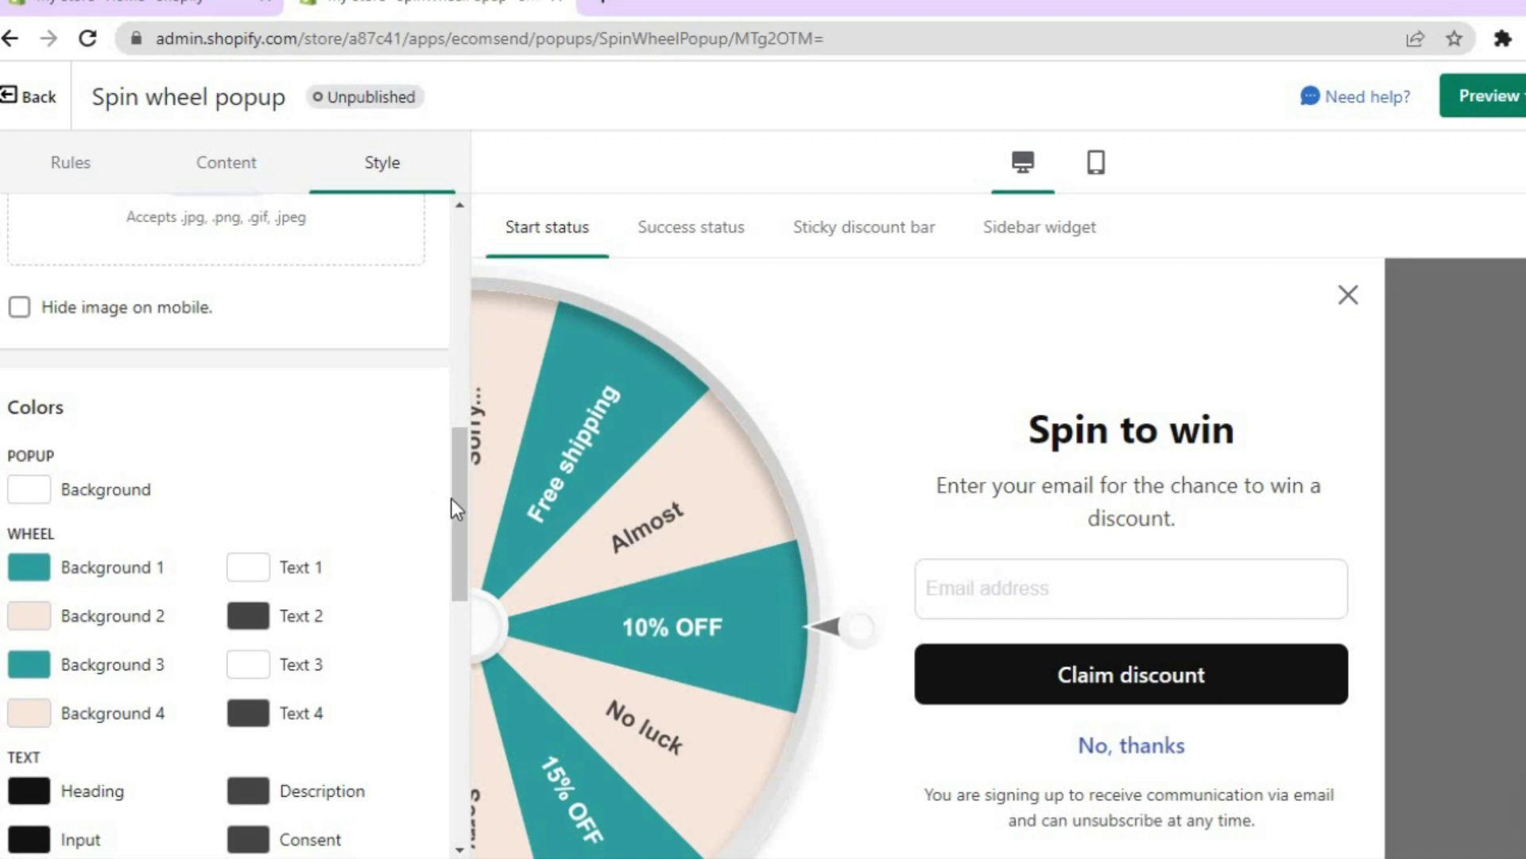
left_click_drag(457, 504, 452, 561)
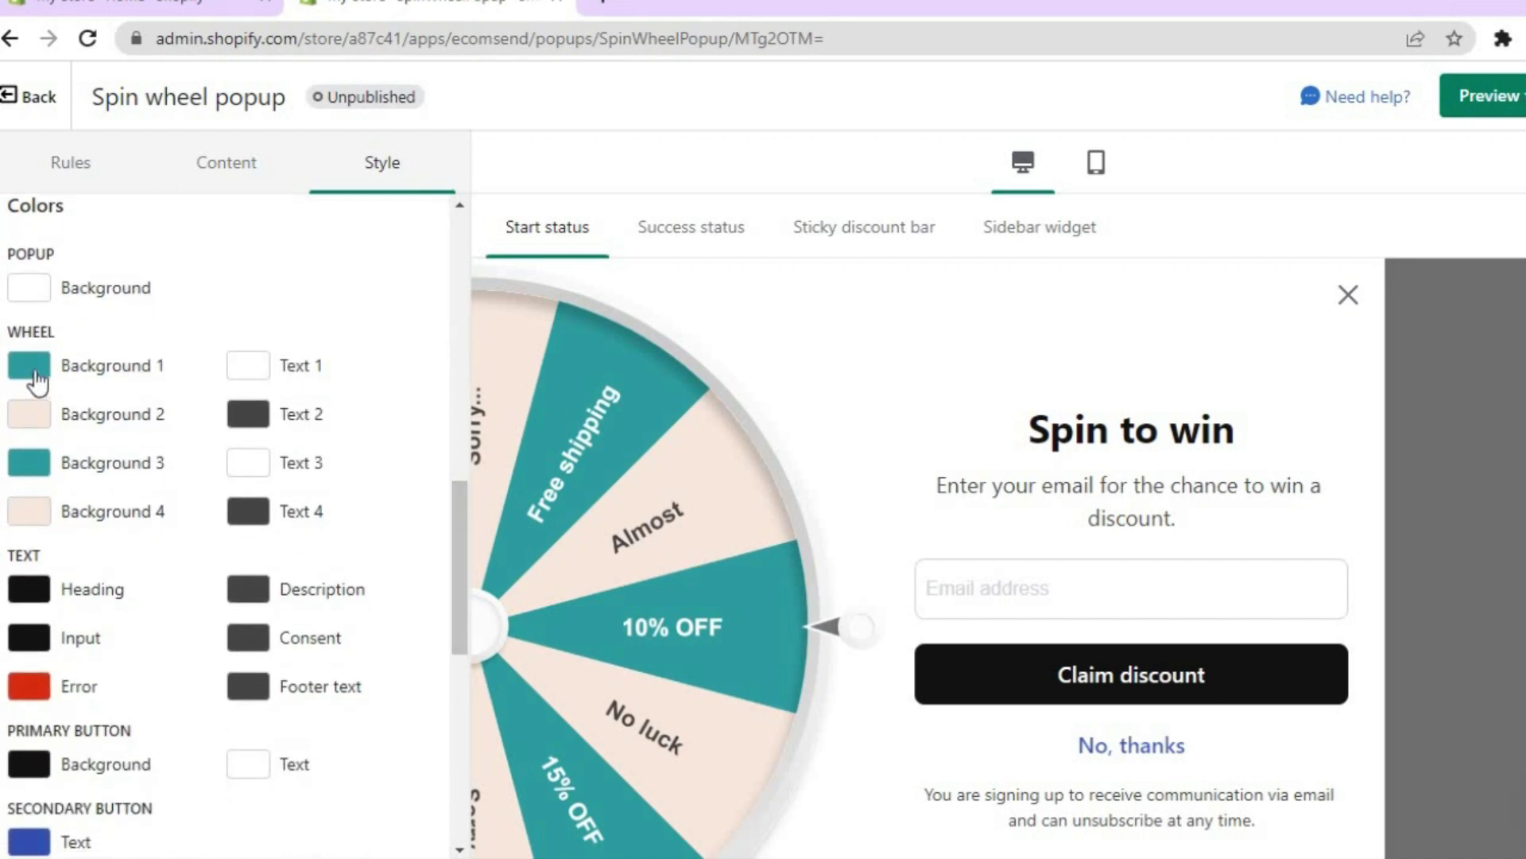
left_click_drag(463, 504, 447, 617)
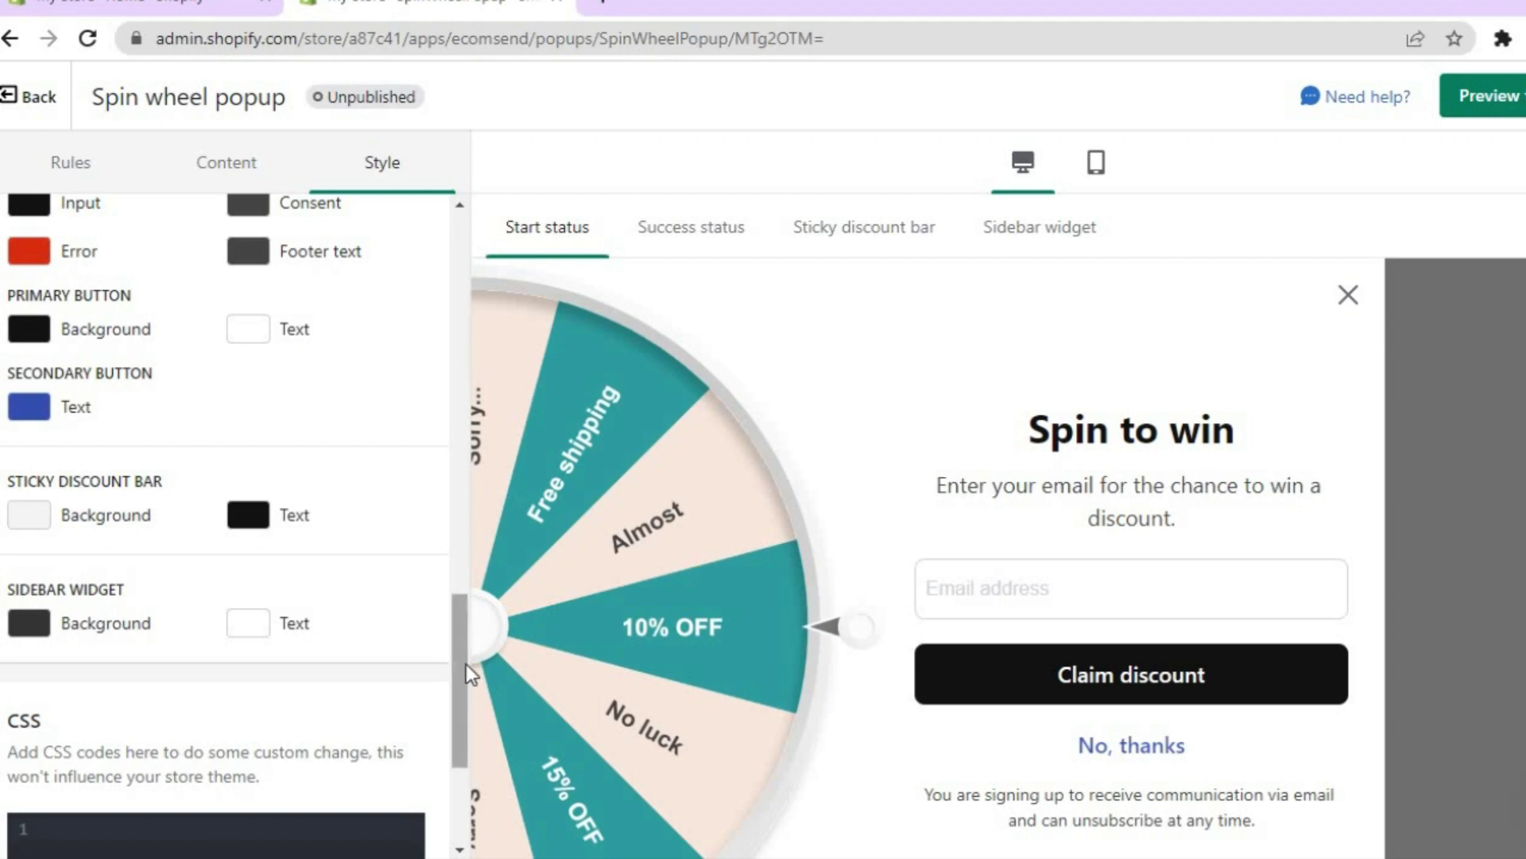
left_click_drag(452, 669, 455, 244)
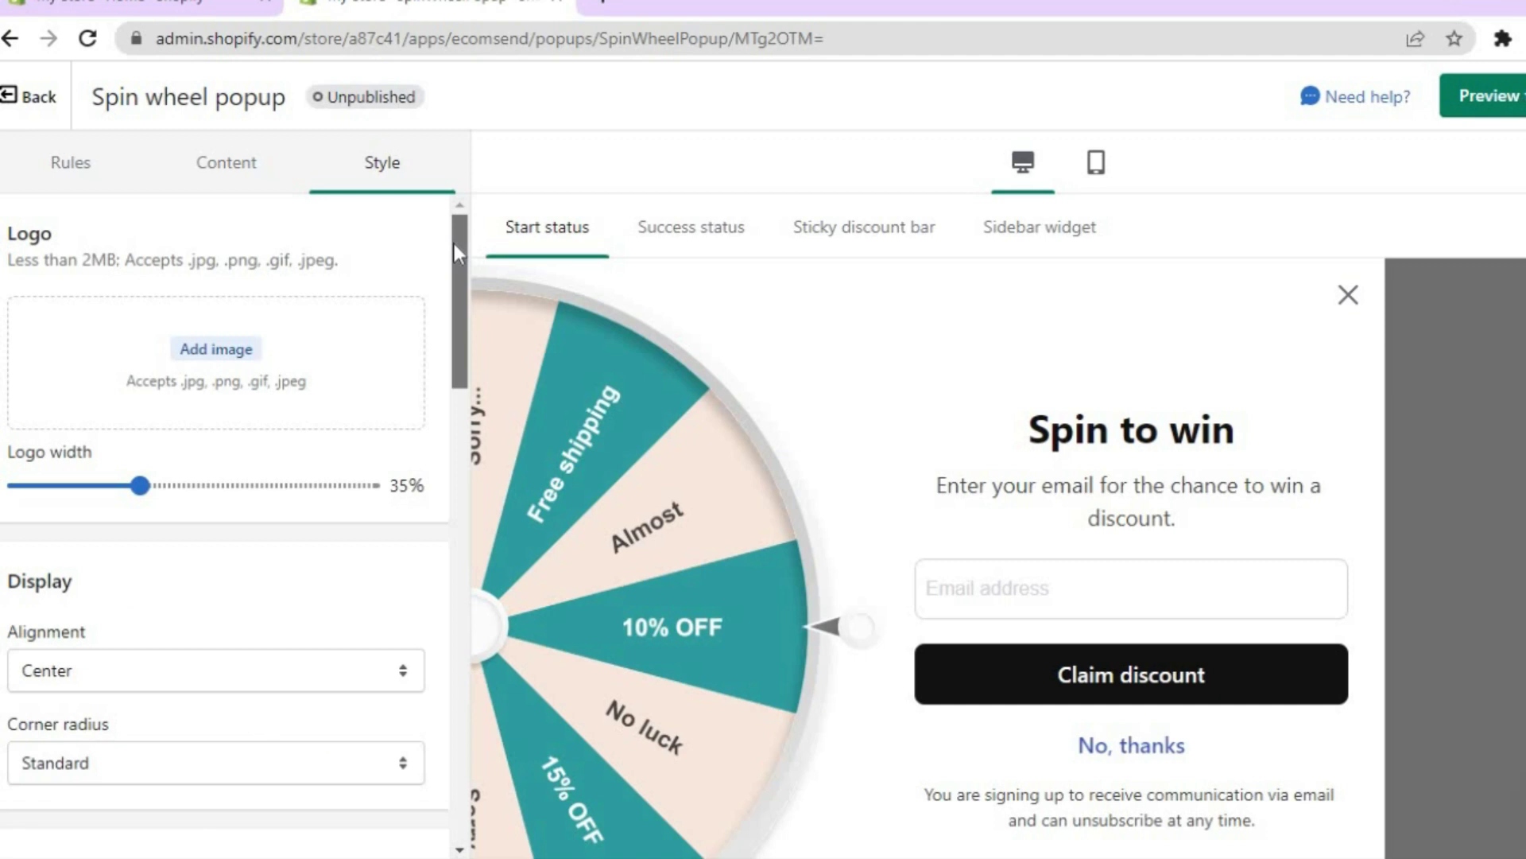
Preview the Spin to win popup on the My Store homepage, dismiss it, and return to the editor
left_click(107, 190)
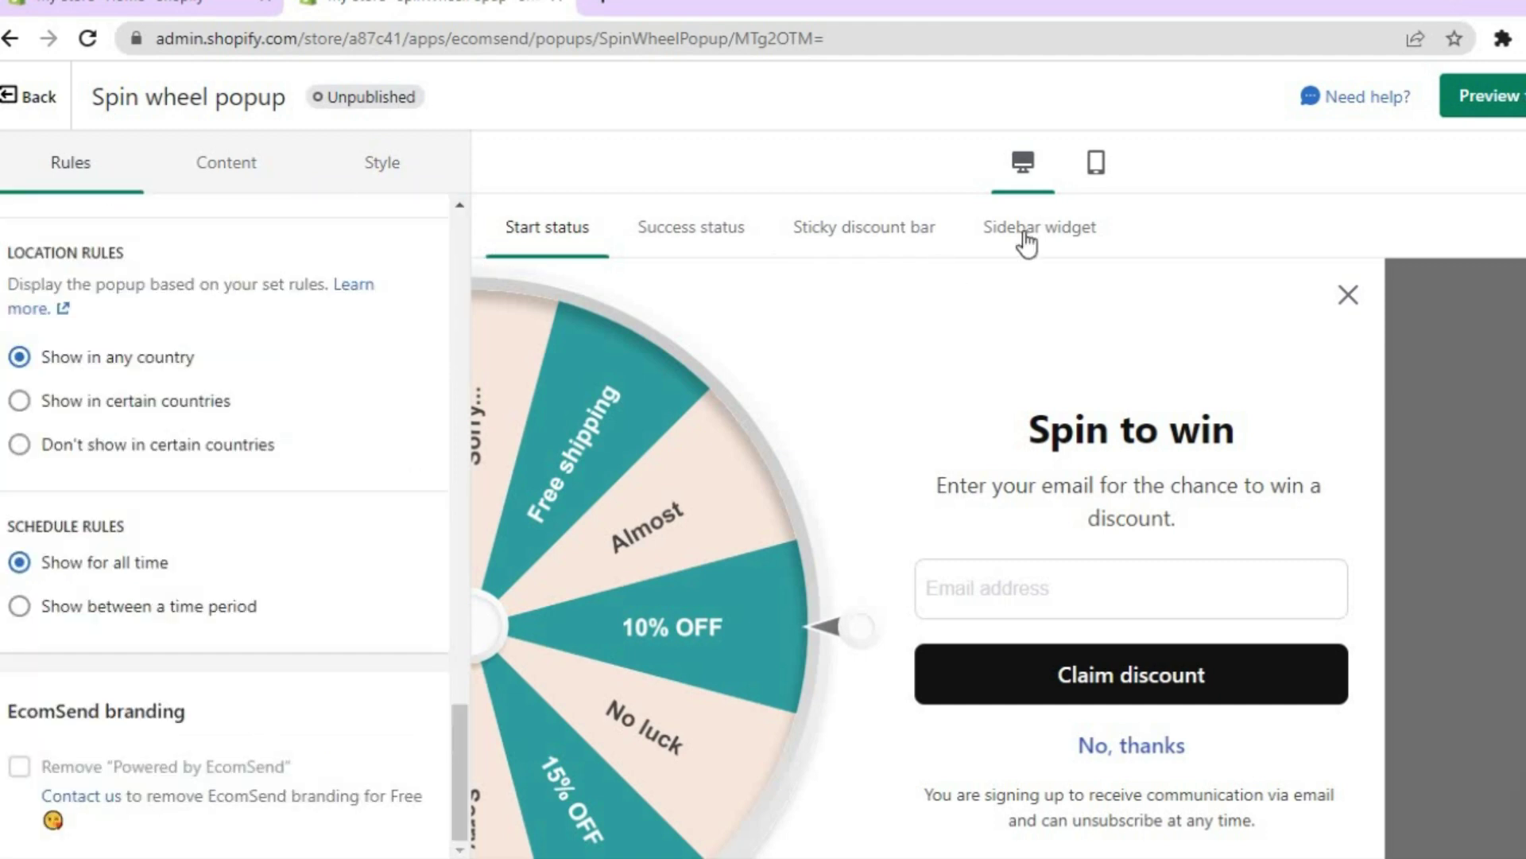
left_click(1506, 120)
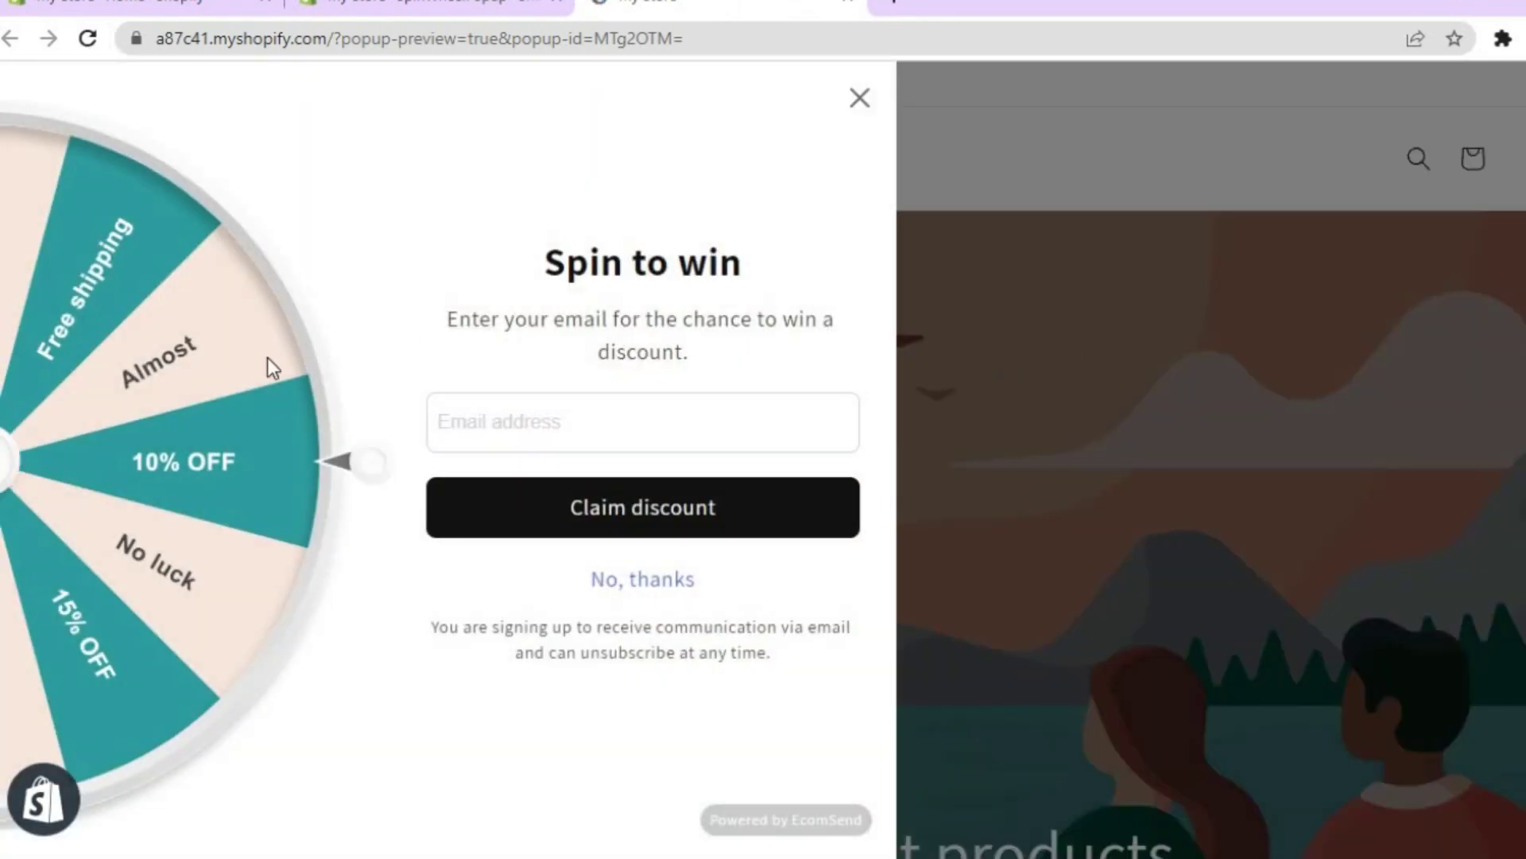
left_click(859, 105)
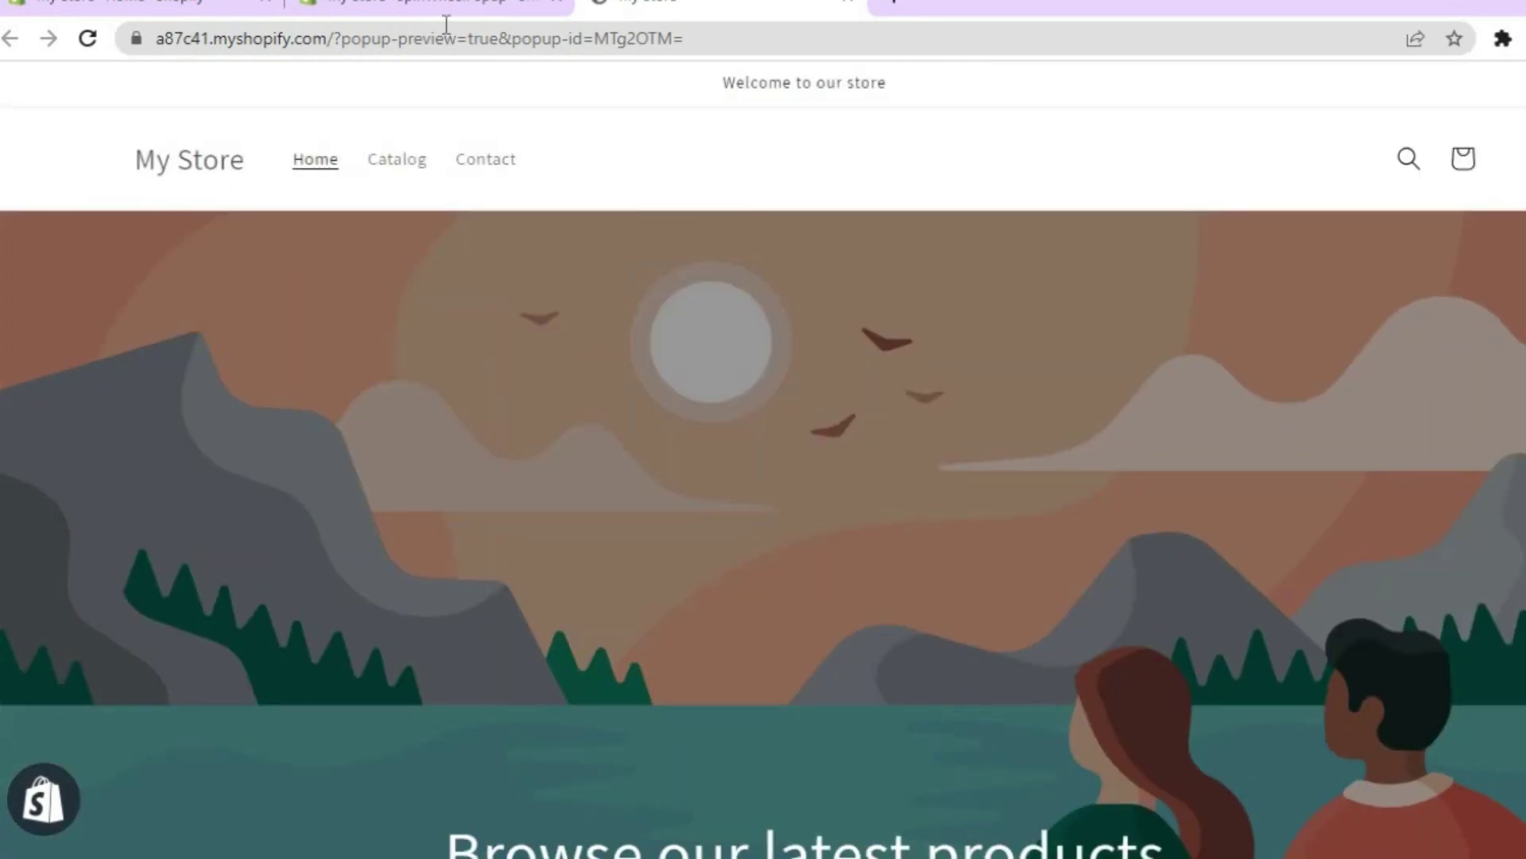
left_click(442, 3)
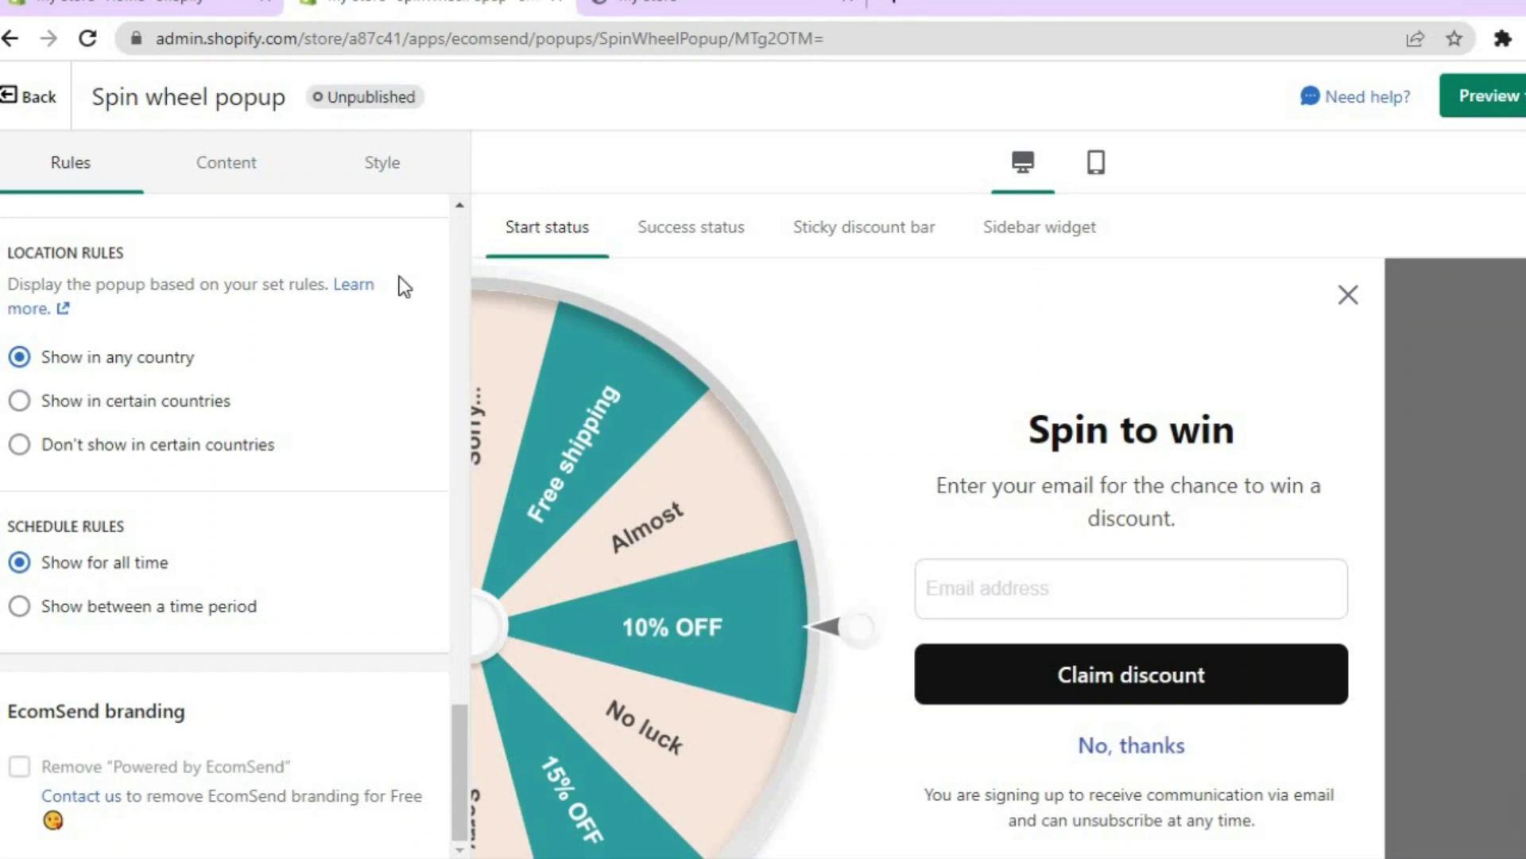
Publish the Spin wheel popup from the popup list and reload the storefront to see it live
left_click(42, 100)
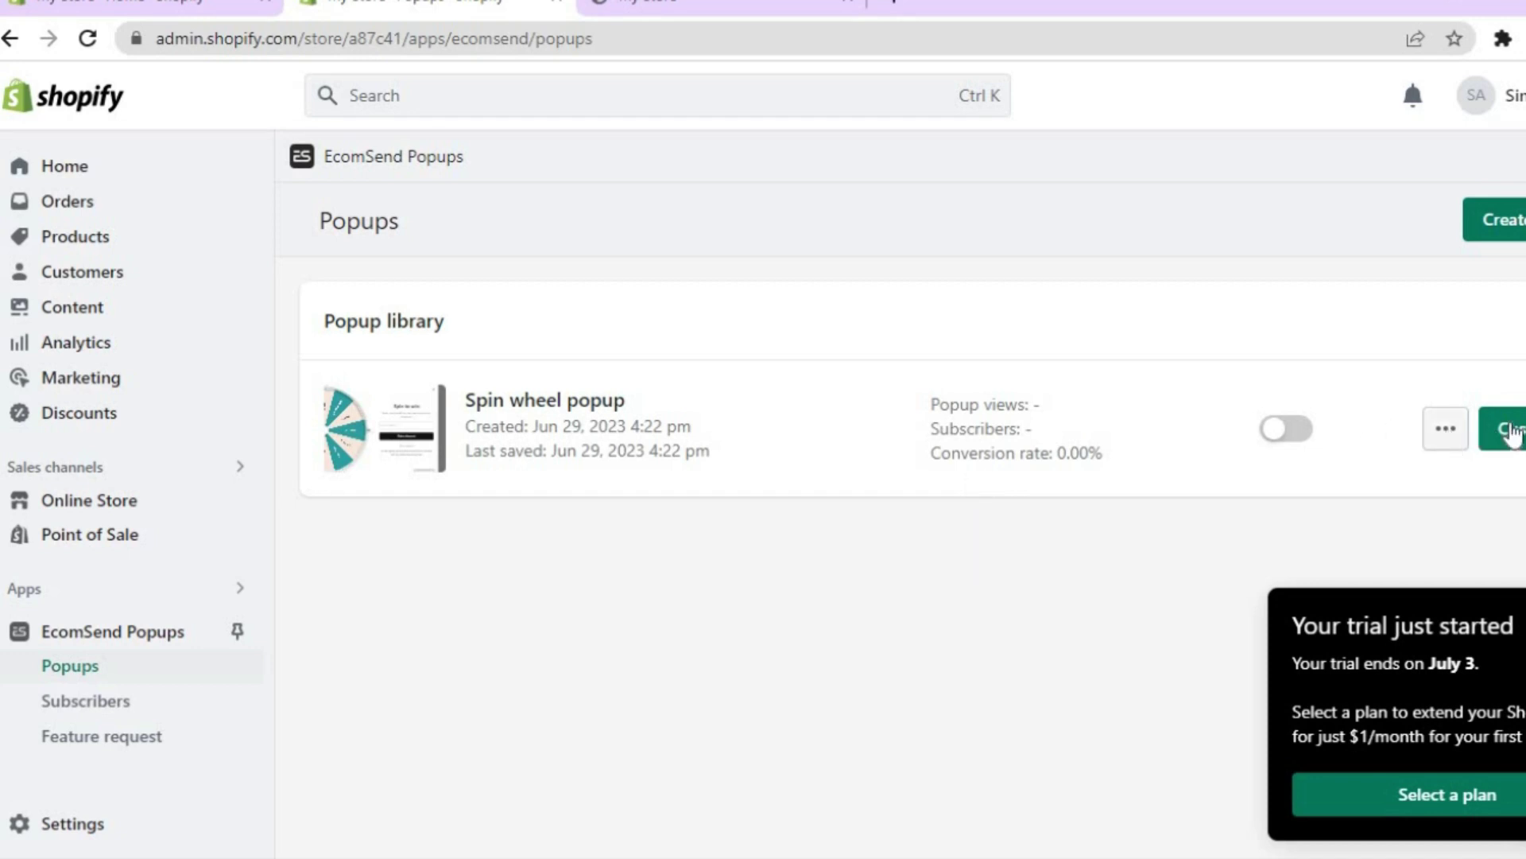
left_click(1301, 431)
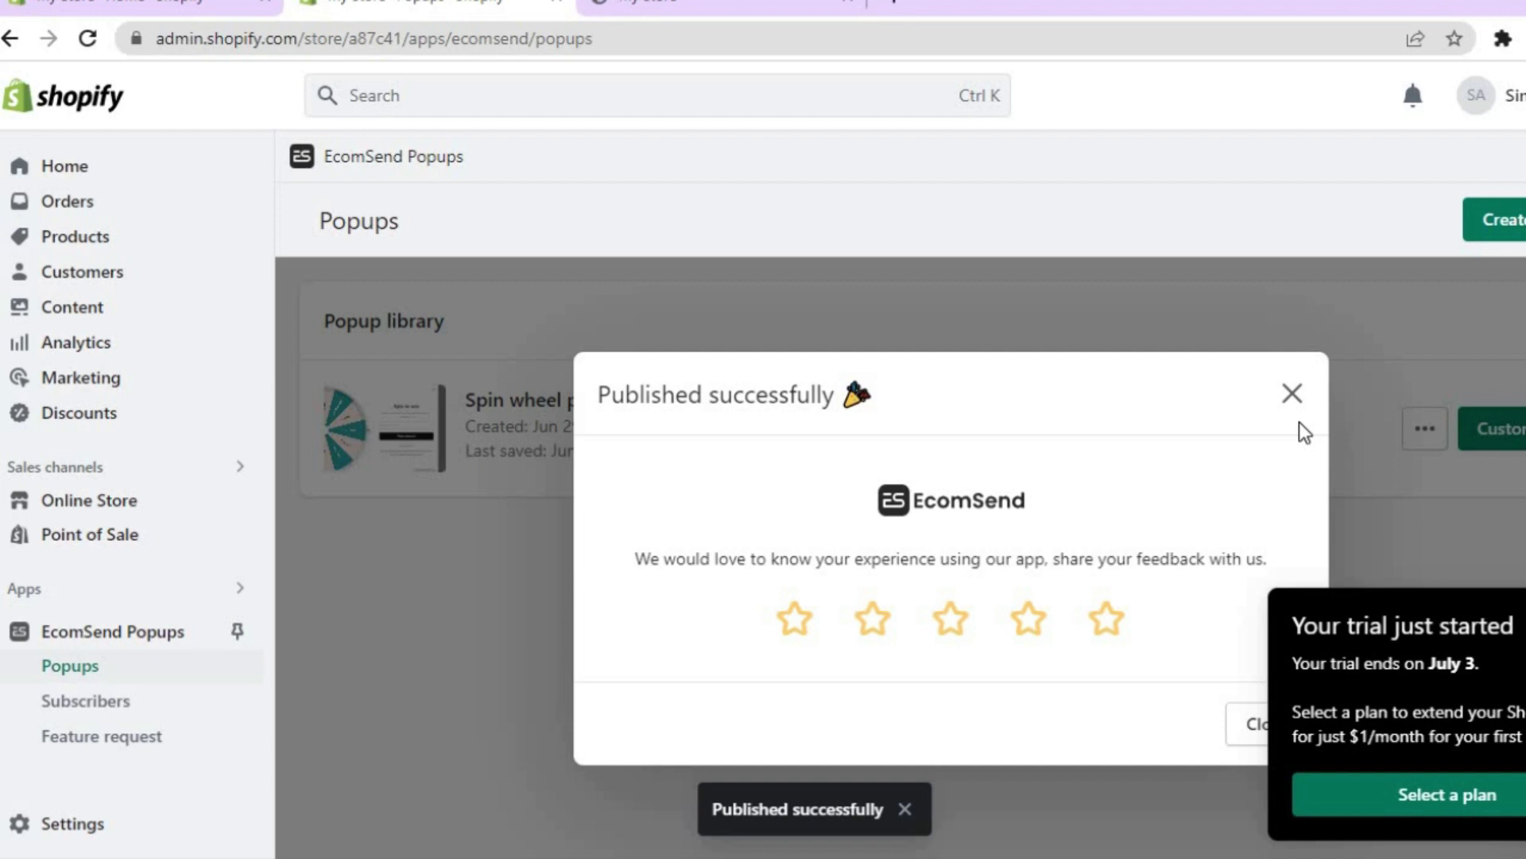
left_click(1254, 727)
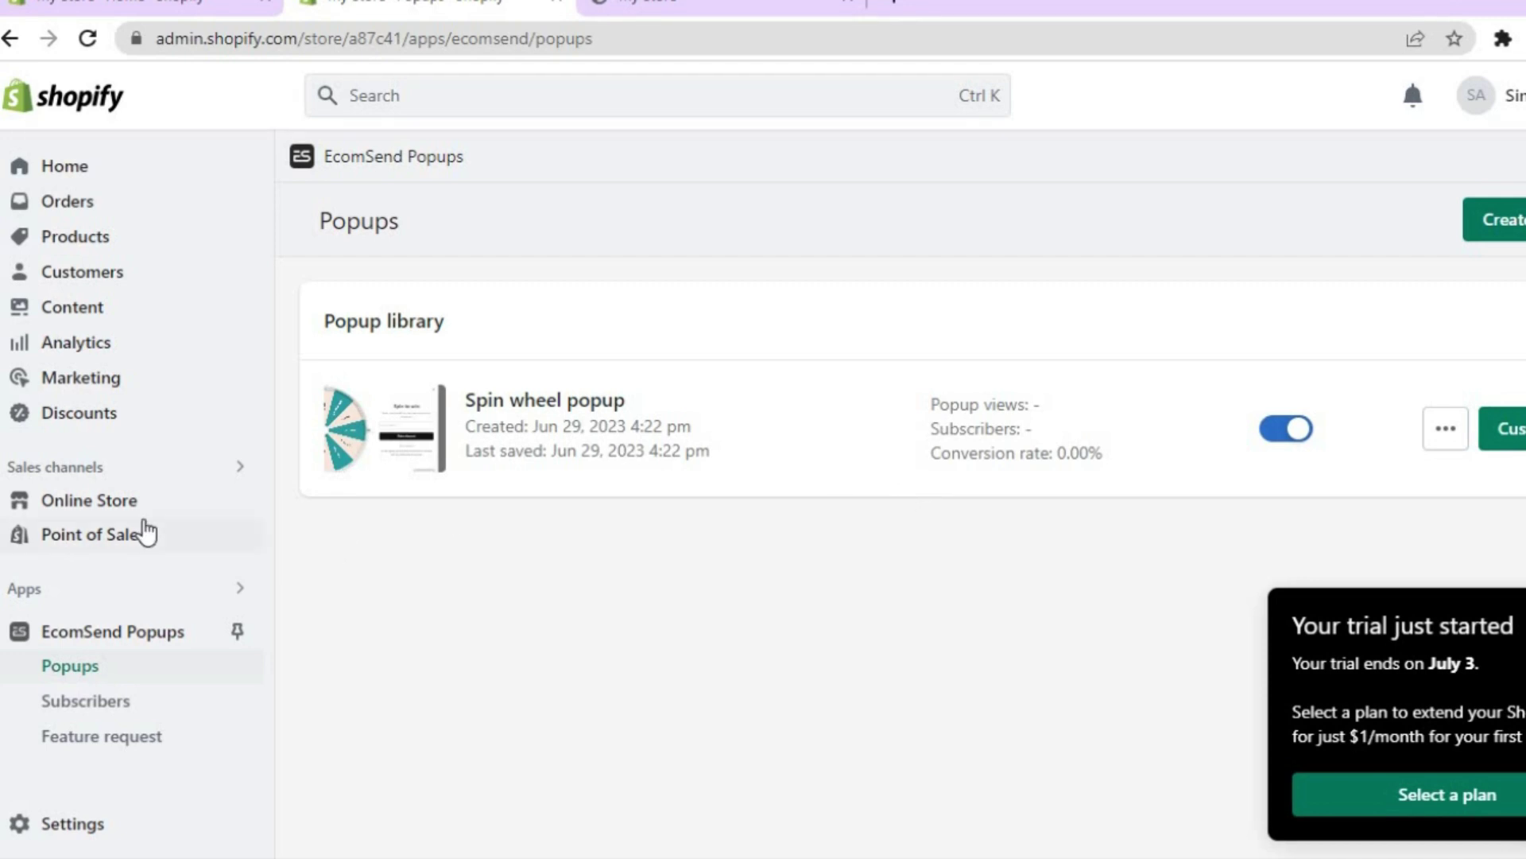
left_click(803, 9)
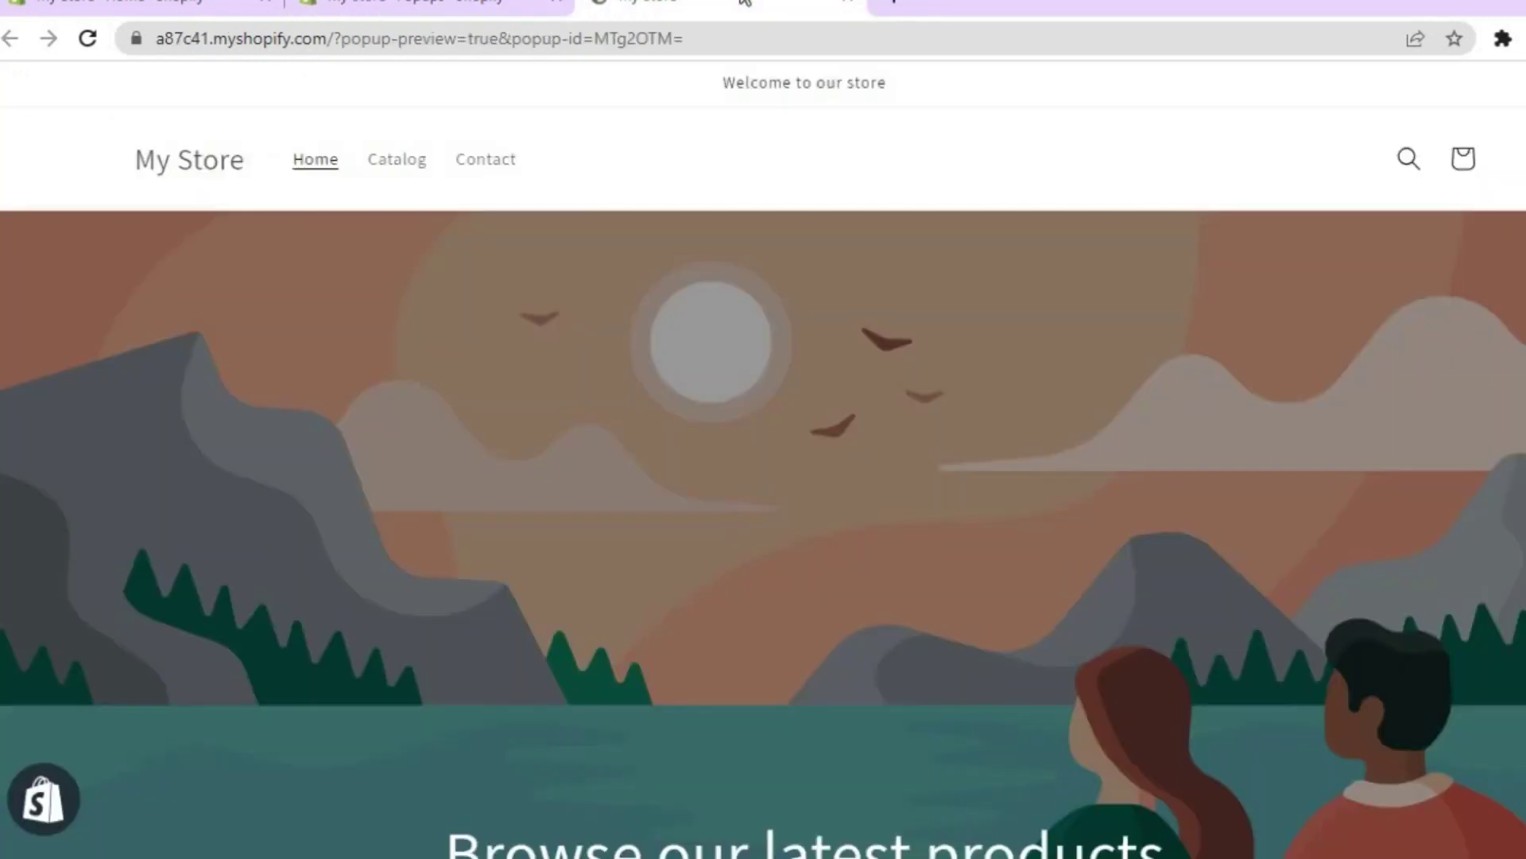
left_click(80, 48)
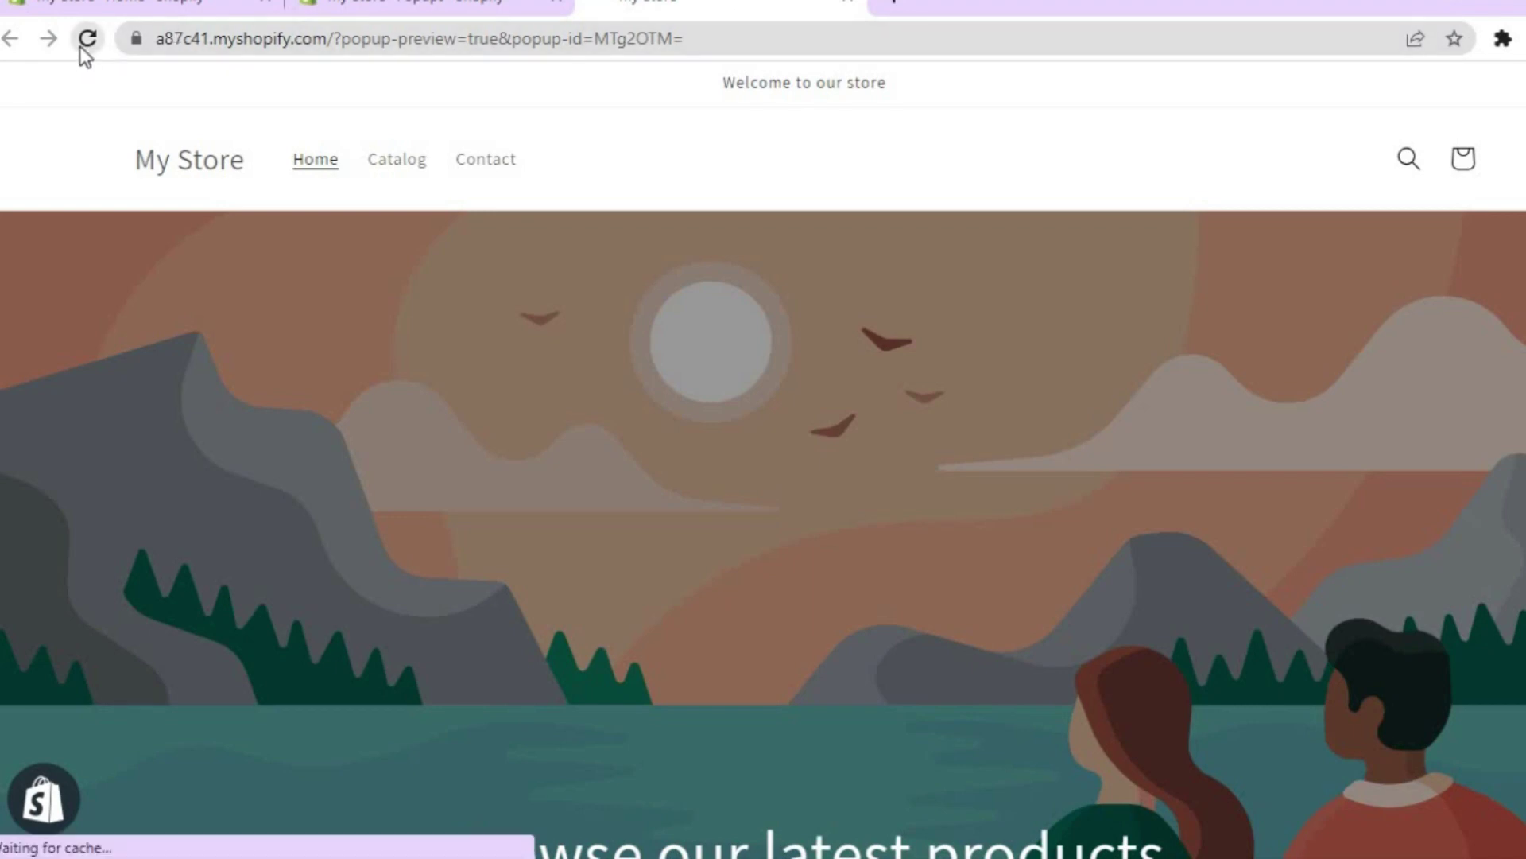